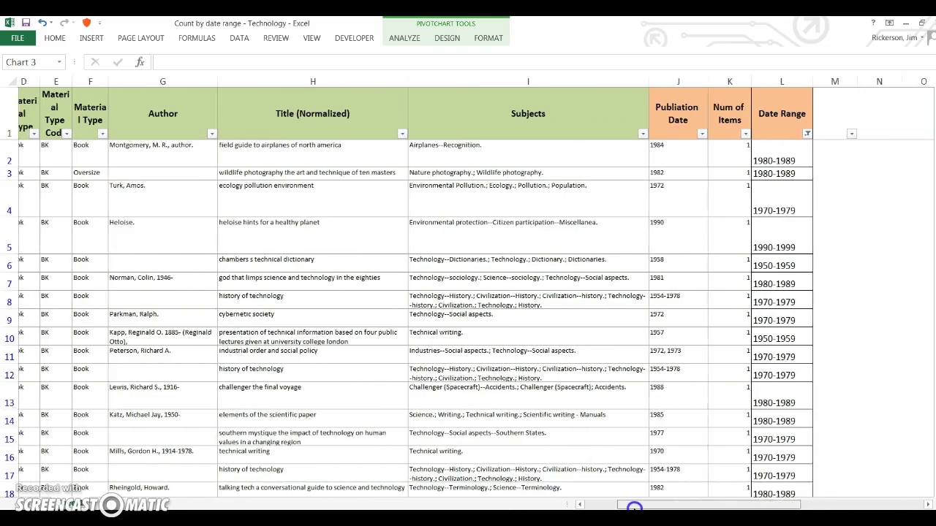
# Step: Compare the Publication Date column with the Date Range column for the first few book records
pyautogui.click(657, 117)
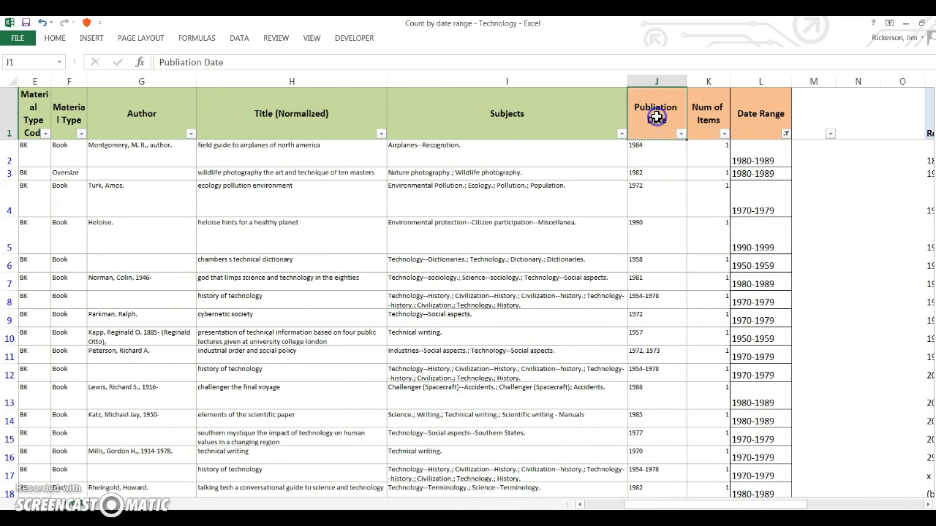
pyautogui.click(657, 81)
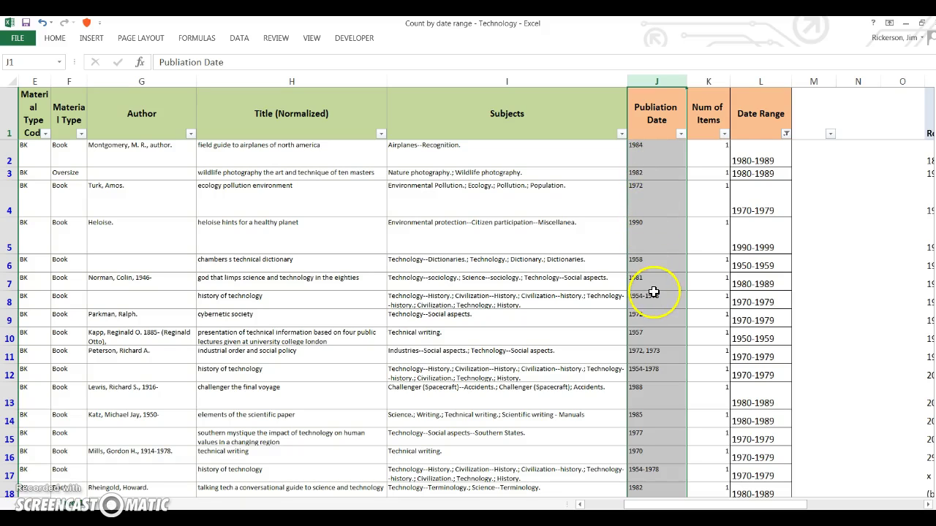
pyautogui.click(754, 119)
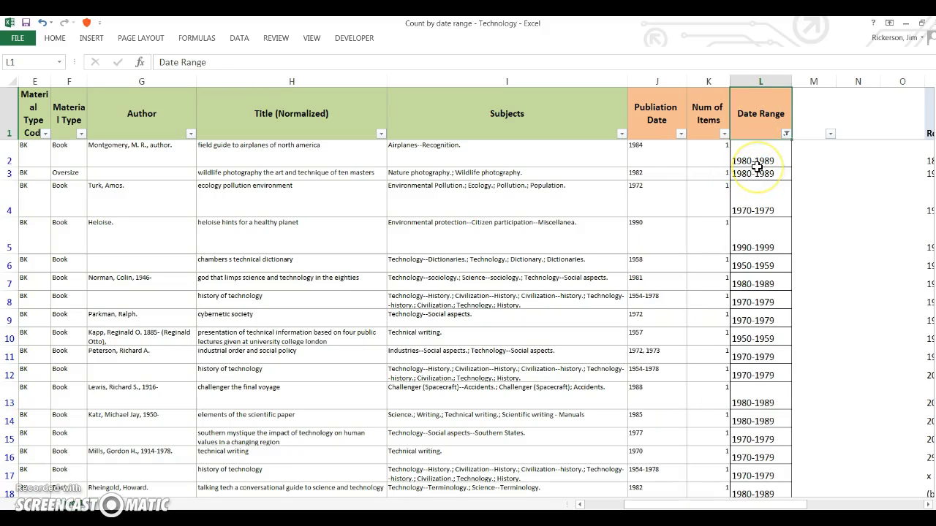
pyautogui.click(643, 160)
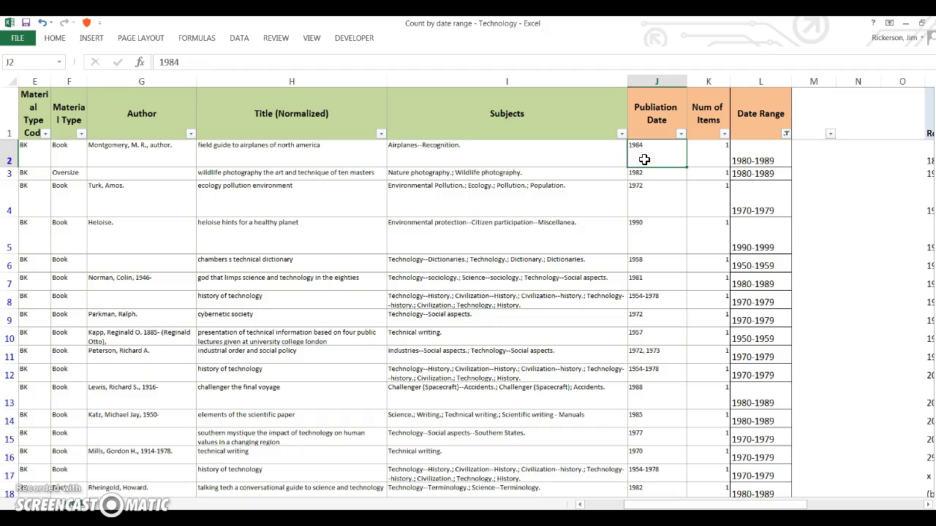
pyautogui.click(773, 162)
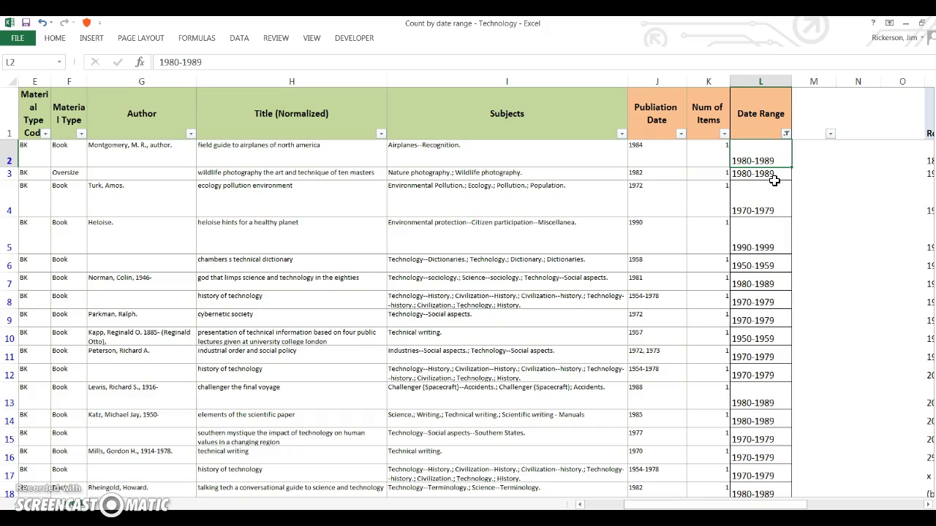
pyautogui.click(638, 209)
pyautogui.click(762, 209)
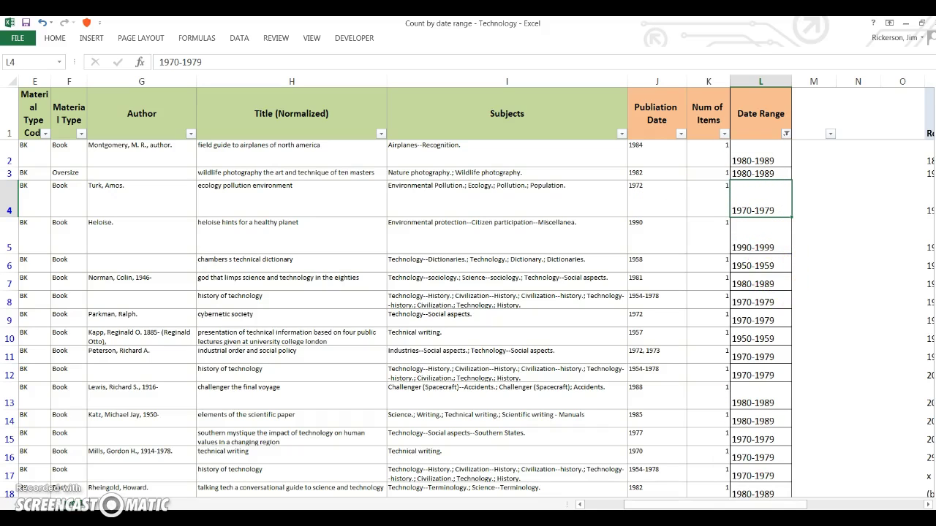
# Step: Delete the existing date range chart and the pivot table columns P and Q beside it
pyautogui.moveTo(754, 505); pyautogui.dragTo(831, 506)
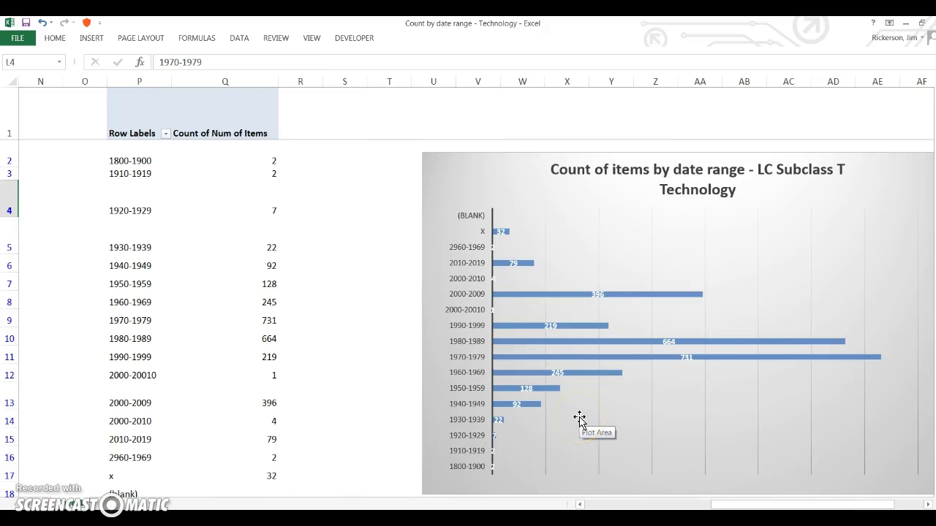
pyautogui.click(536, 366)
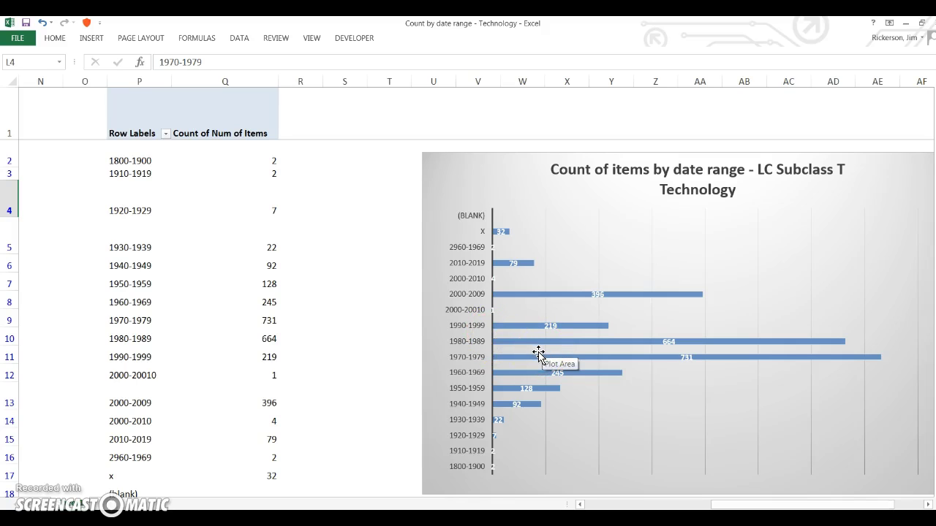
pyautogui.moveTo(656, 367)
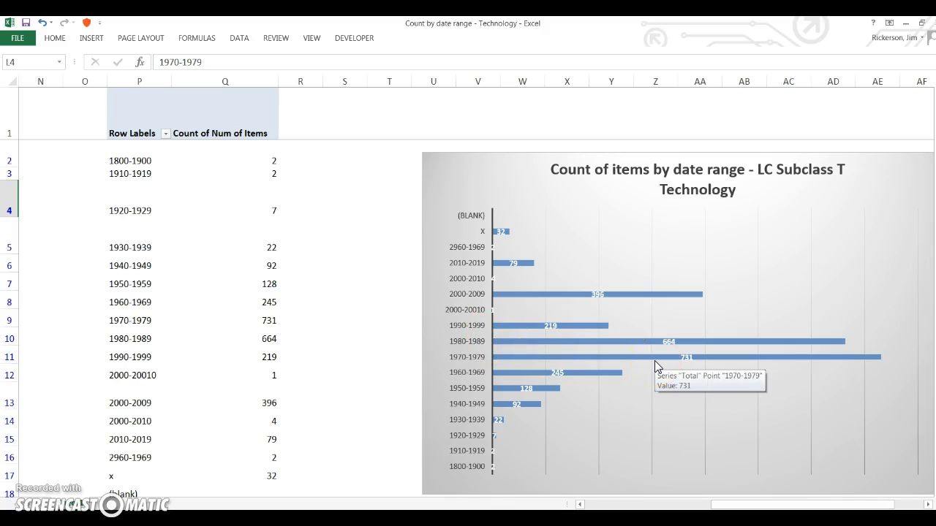
pyautogui.click(456, 196)
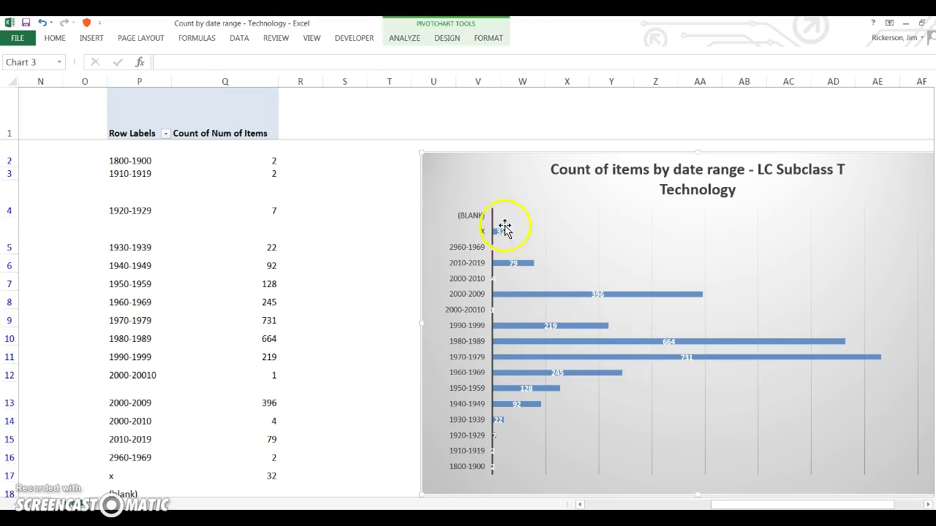
pyautogui.press('Delete')
pyautogui.moveTo(168, 74); pyautogui.dragTo(226, 84)
pyautogui.rightClick(225, 82)
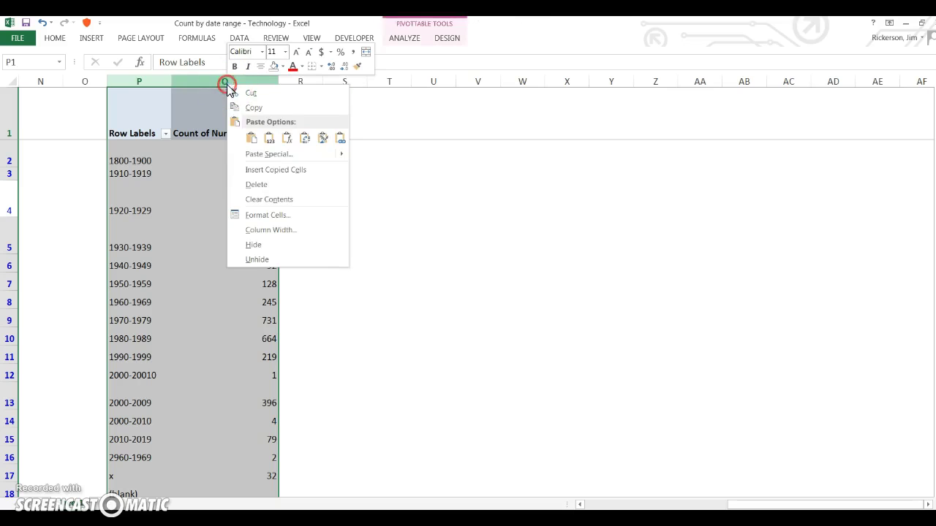
pyautogui.click(266, 185)
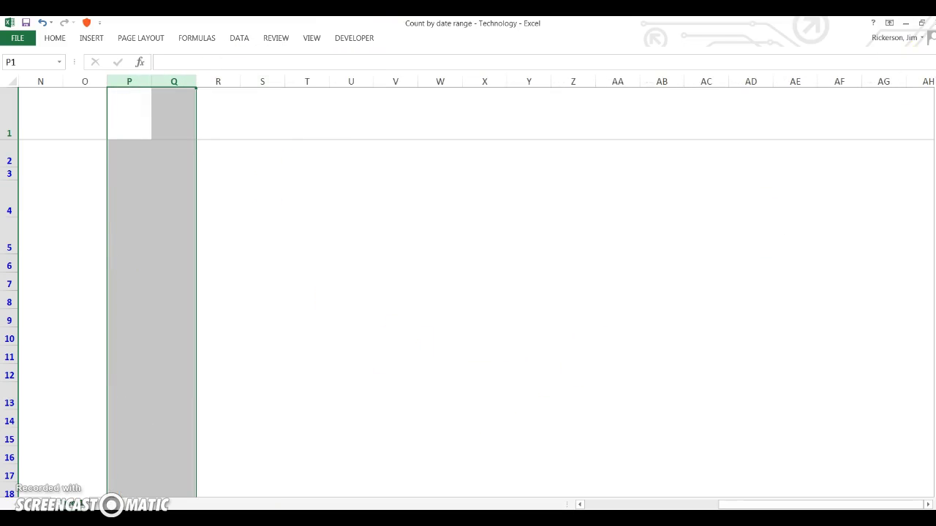
# Step: Select the entire Num of Items and Date Range columns as source data and review their rows
pyautogui.moveTo(872, 517); pyautogui.dragTo(864, 518)
pyautogui.moveTo(764, 506); pyautogui.dragTo(685, 503)
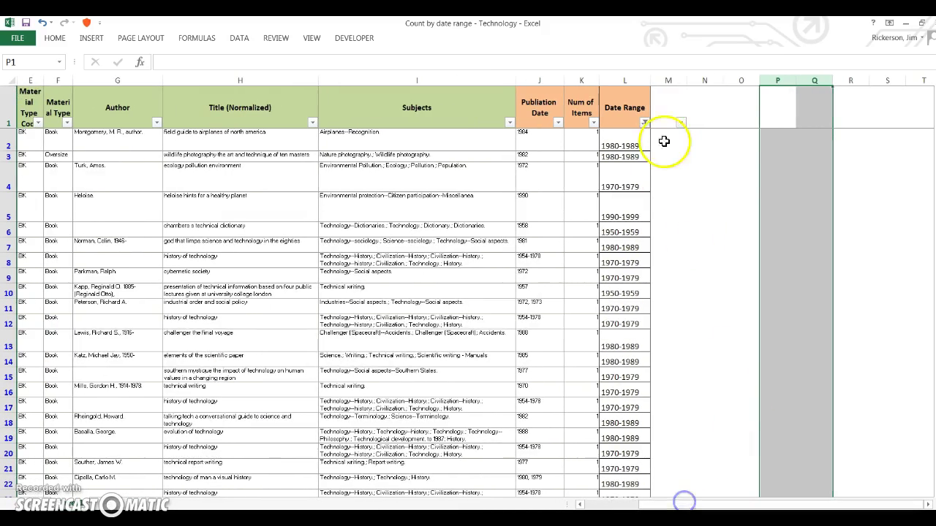
pyautogui.click(671, 166)
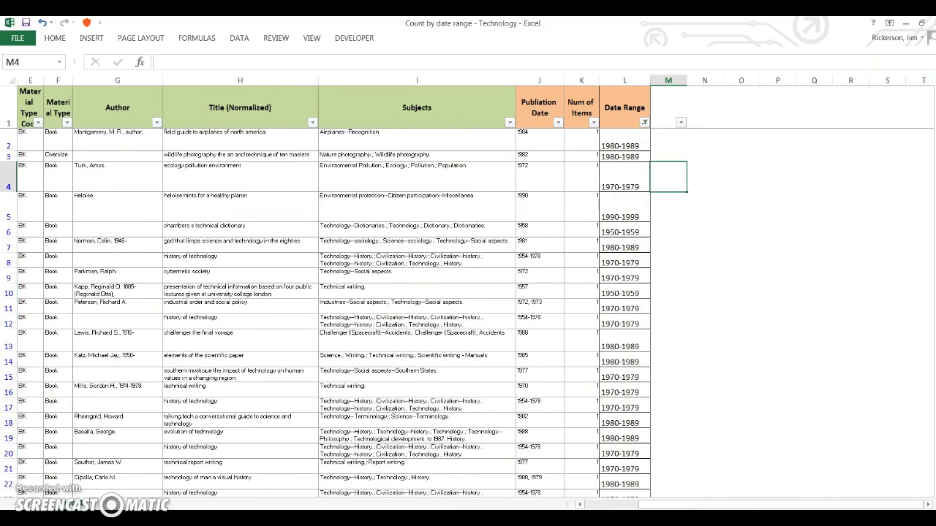
pyautogui.click(926, 62)
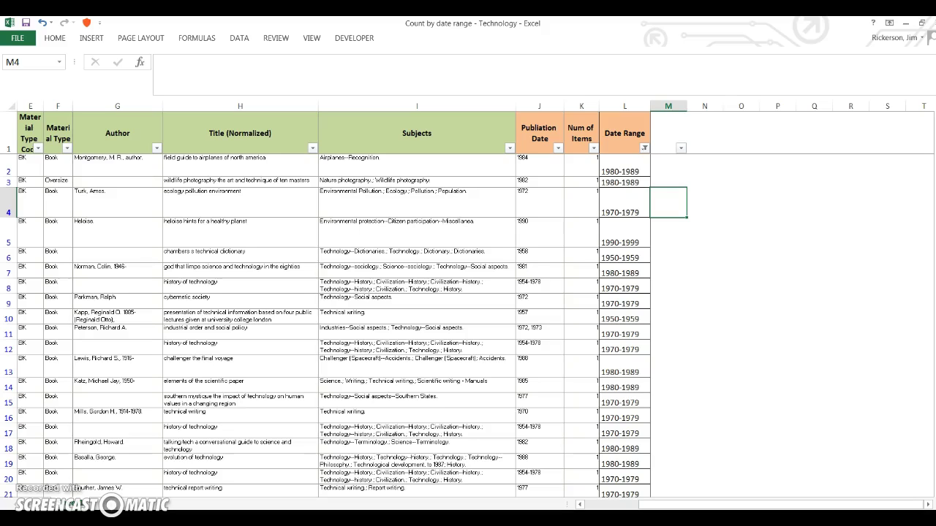
pyautogui.click(575, 101)
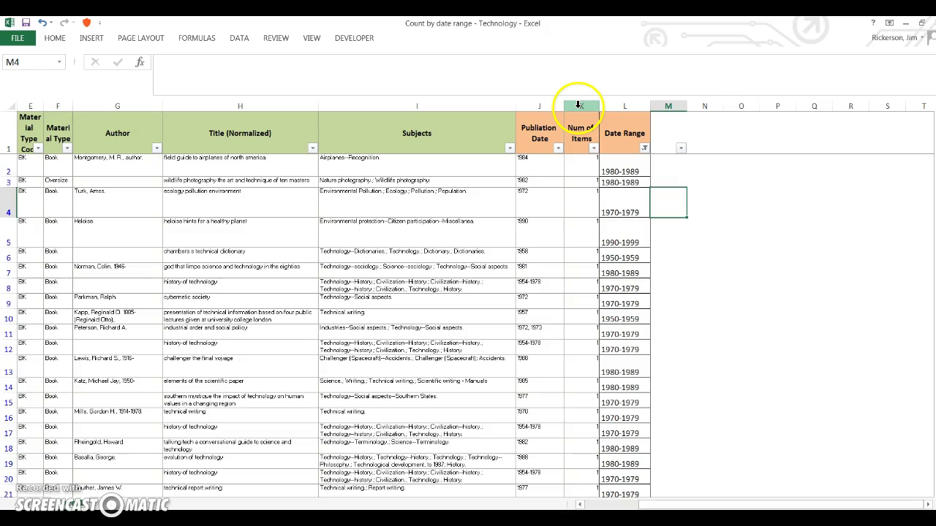
pyautogui.moveTo(578, 104); pyautogui.dragTo(622, 108)
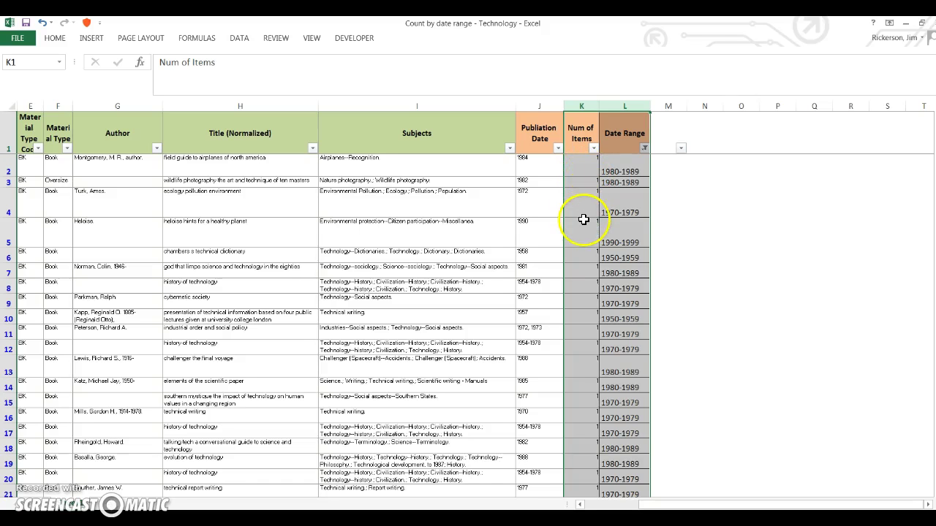
pyautogui.scroll(-6, 582, 403)
pyautogui.scroll(-5, 581, 403)
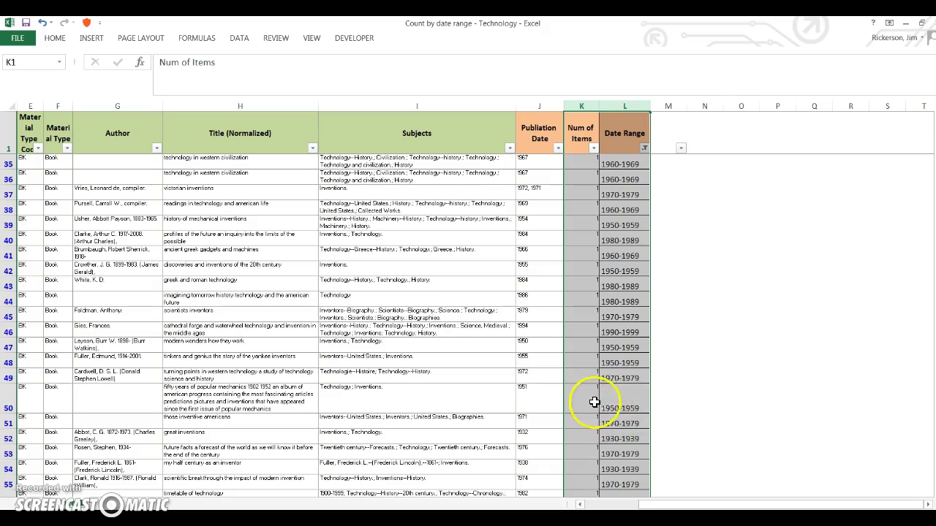
pyautogui.scroll(11, 609, 394)
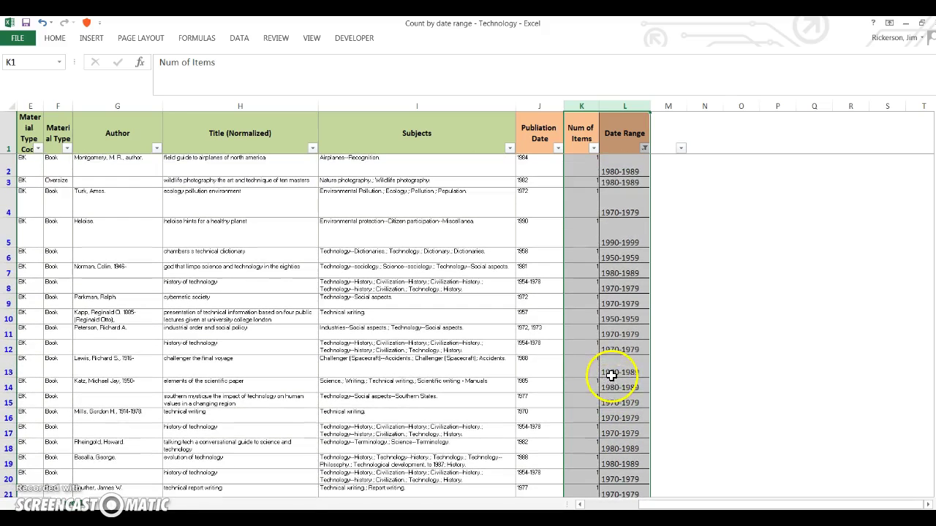
# Step: Create a PivotTable from Sheet1 columns K:L, placed in the existing worksheet at cell R1
pyautogui.click(87, 37)
pyautogui.click(27, 76)
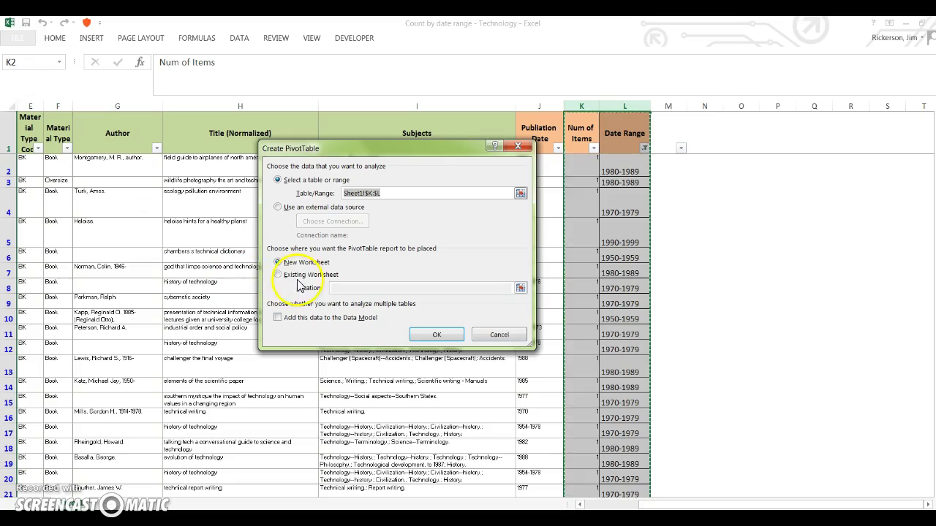
pyautogui.click(278, 275)
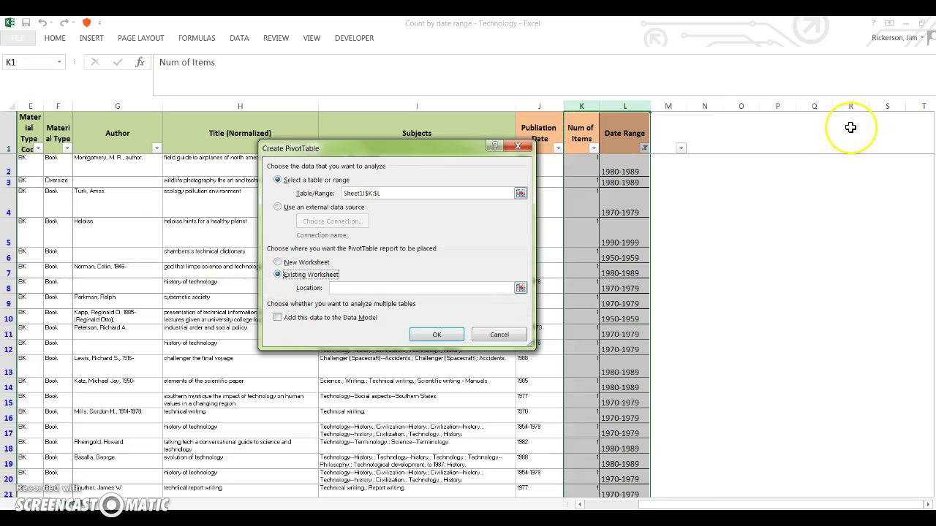
pyautogui.click(761, 183)
pyautogui.click(280, 276)
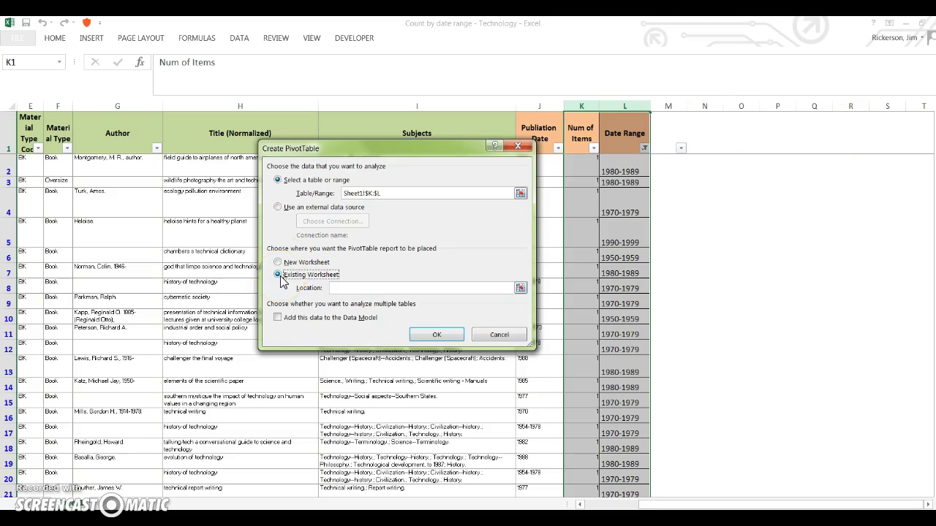
pyautogui.click(848, 128)
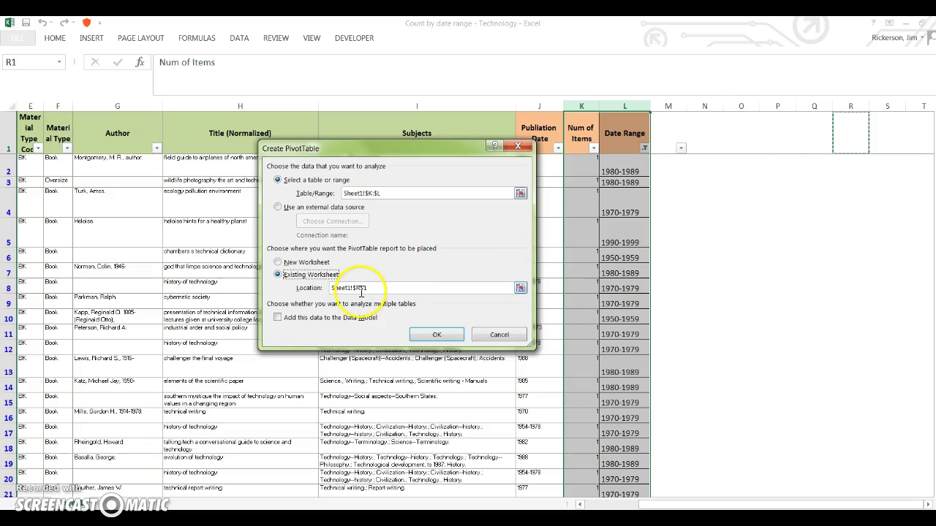
pyautogui.click(438, 334)
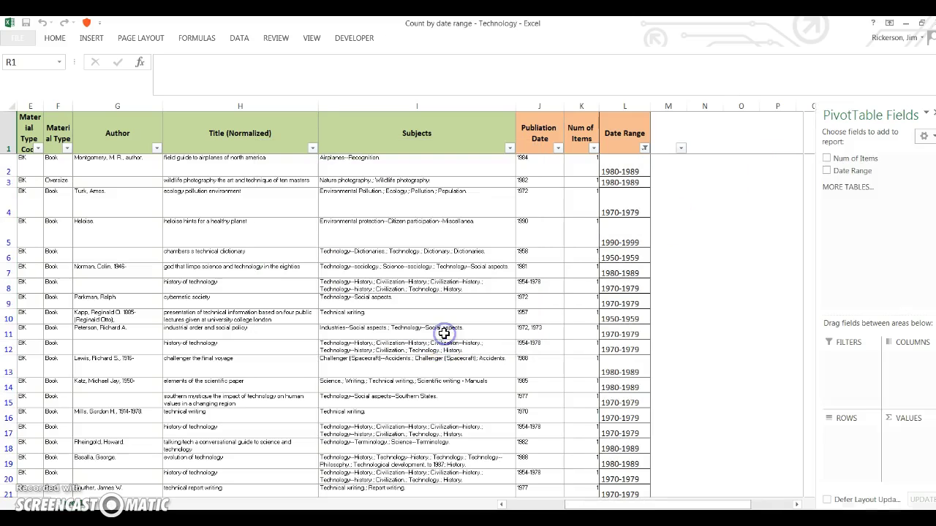
# Step: Widen the PivotTable Fields pane and bring the empty pivot table at R1 into view
pyautogui.click(797, 506)
pyautogui.click(797, 506)
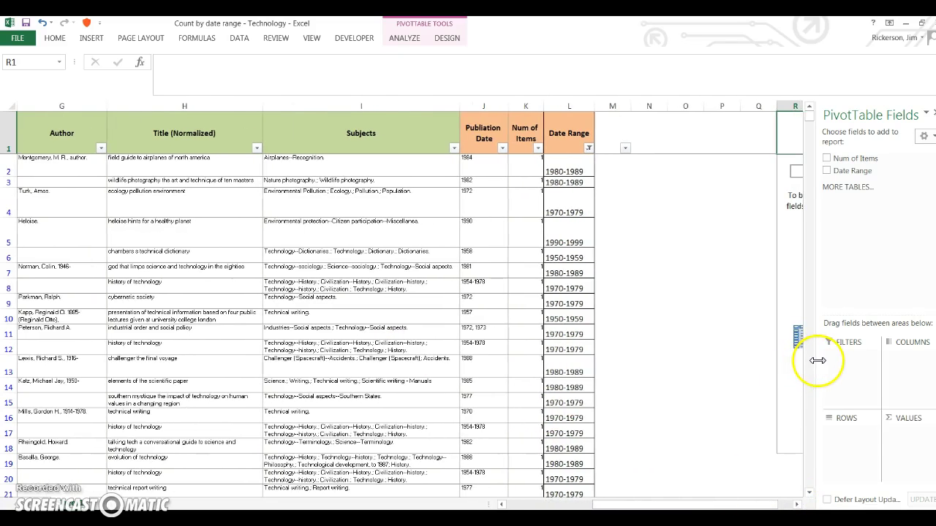
pyautogui.click(798, 505)
pyautogui.click(798, 504)
pyautogui.click(797, 504)
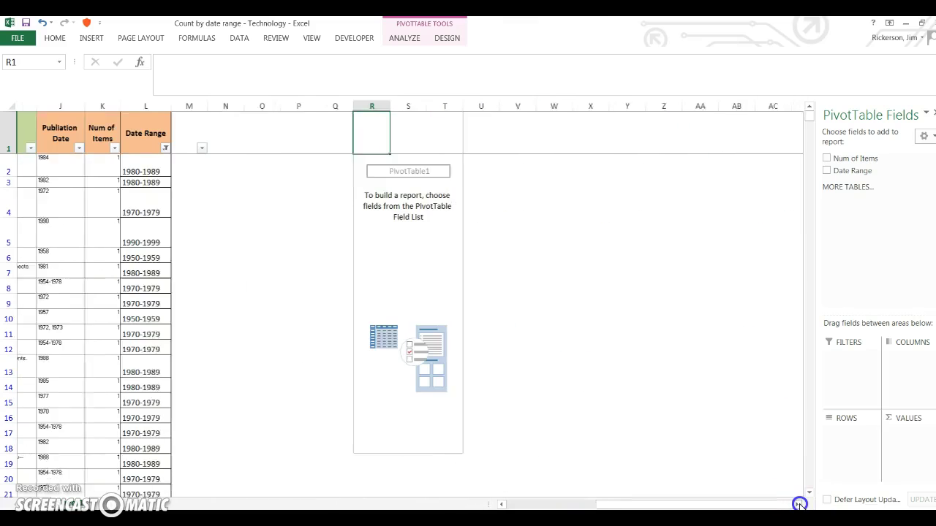
pyautogui.moveTo(817, 456); pyautogui.dragTo(710, 452)
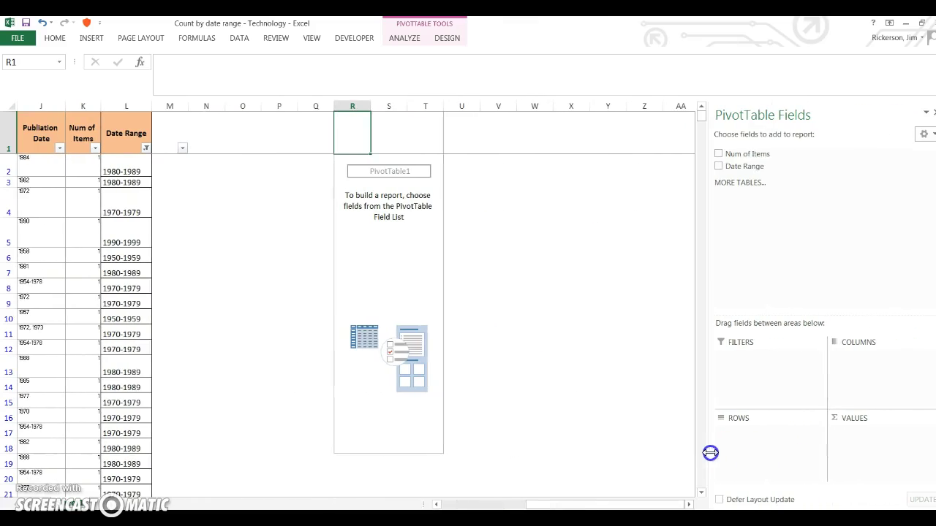
# Step: Use Date Range as the pivot table's rows and the count of Num of Items as its values
pyautogui.moveTo(717, 176)
pyautogui.mouseDown()
pyautogui.moveTo(641, 184)
pyautogui.moveTo(725, 173)
pyautogui.moveTo(729, 161)
pyautogui.moveTo(46, 129)
pyautogui.moveTo(144, 129)
pyautogui.moveTo(597, 182)
pyautogui.moveTo(717, 163)
pyautogui.moveTo(721, 172)
pyautogui.mouseUp()
pyautogui.click(719, 167)
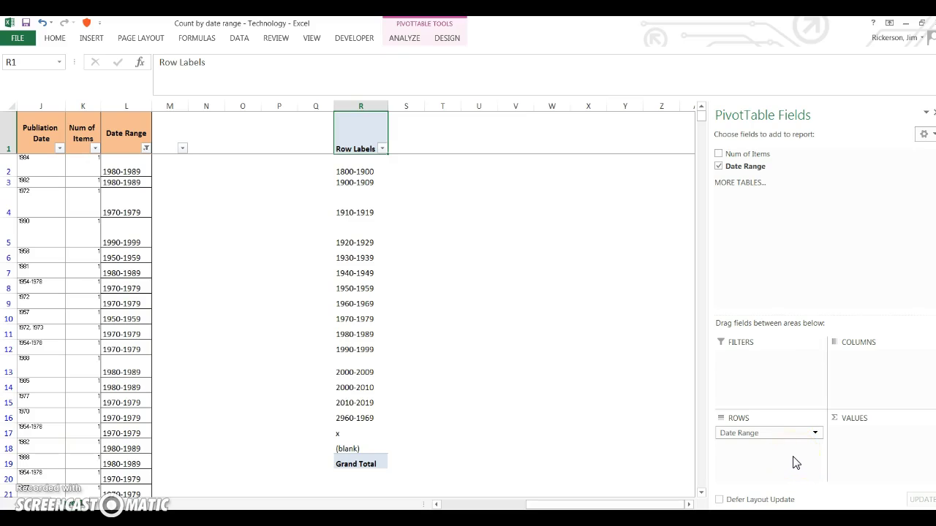
pyautogui.moveTo(758, 433)
pyautogui.mouseDown()
pyautogui.moveTo(746, 234)
pyautogui.moveTo(755, 432)
pyautogui.mouseUp()
pyautogui.click(719, 154)
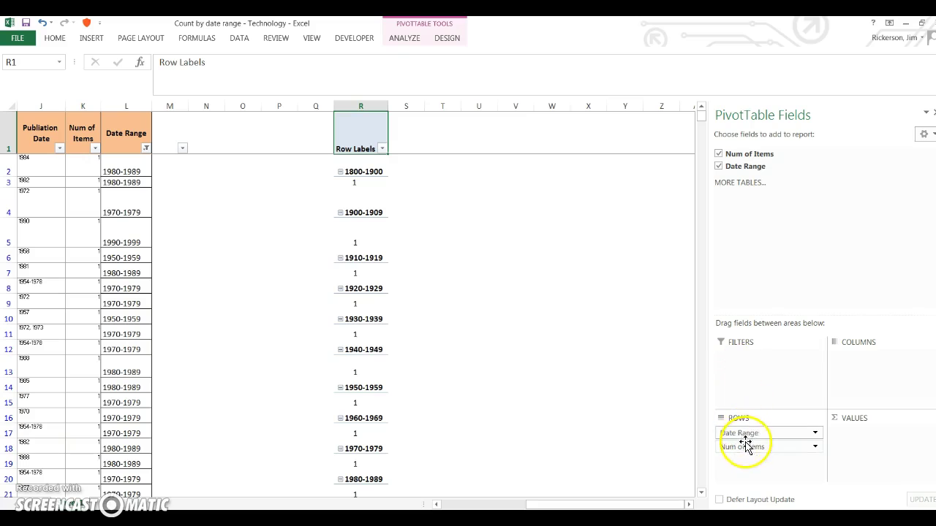
pyautogui.moveTo(742, 447); pyautogui.dragTo(876, 439)
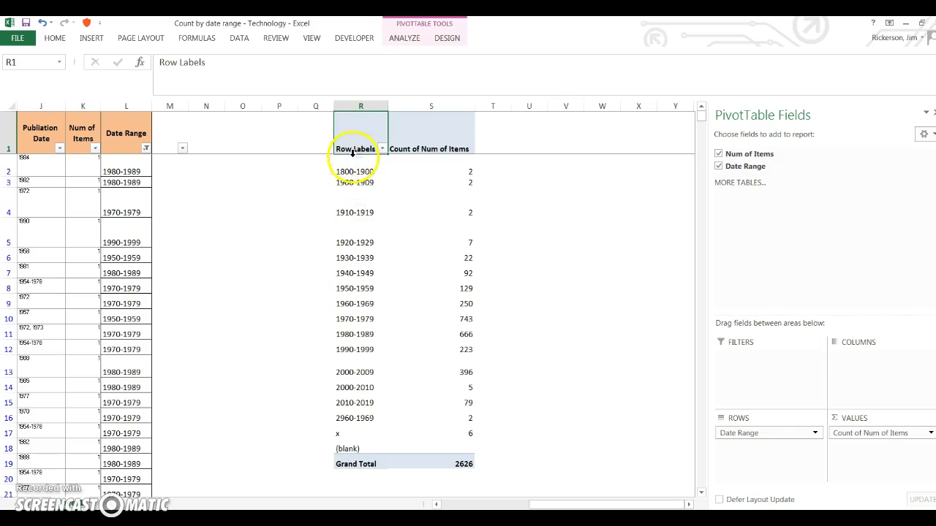
# Step: Apply all borders to the whole pivot table, from the header row through Grand Total
pyautogui.moveTo(356, 146); pyautogui.dragTo(444, 461)
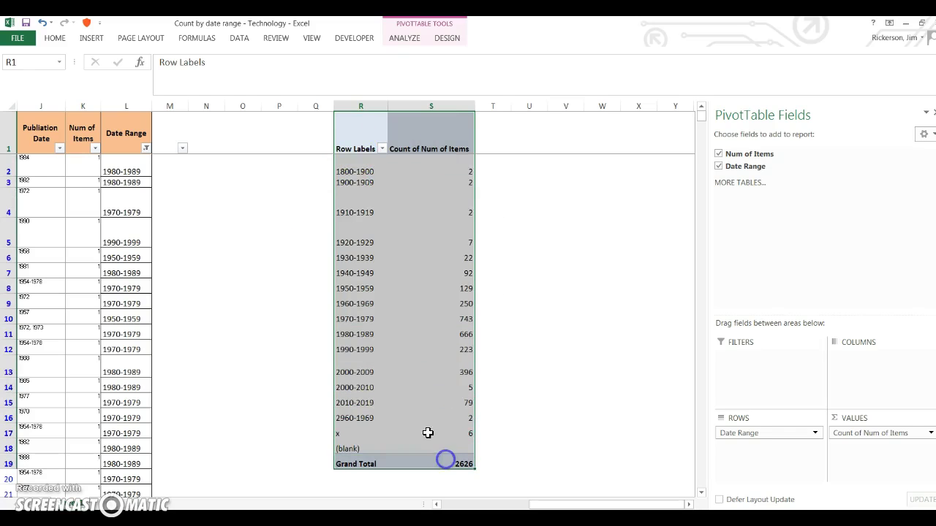
pyautogui.click(55, 38)
pyautogui.click(162, 78)
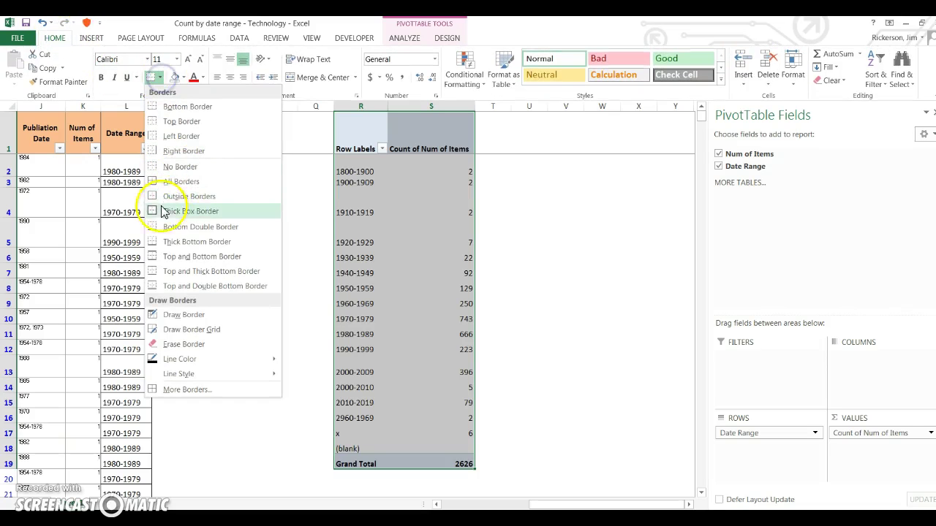
pyautogui.click(179, 183)
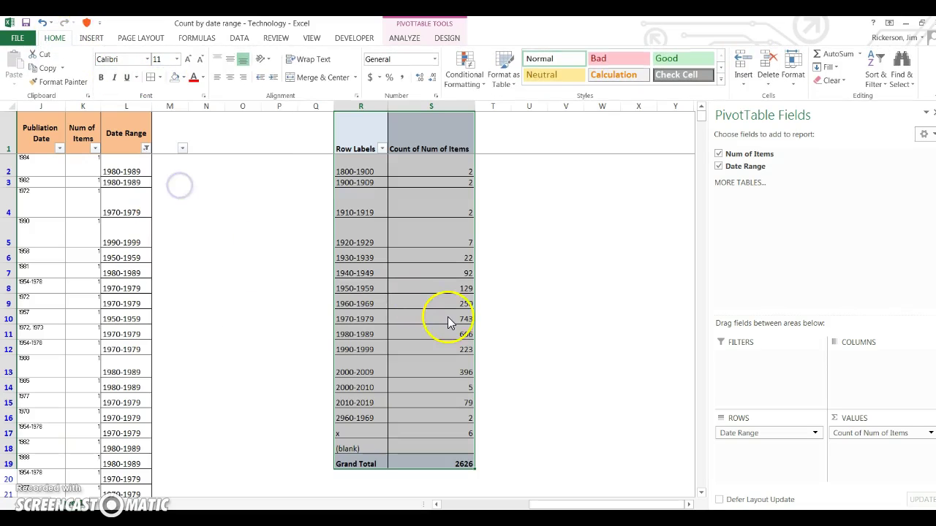
pyautogui.click(522, 391)
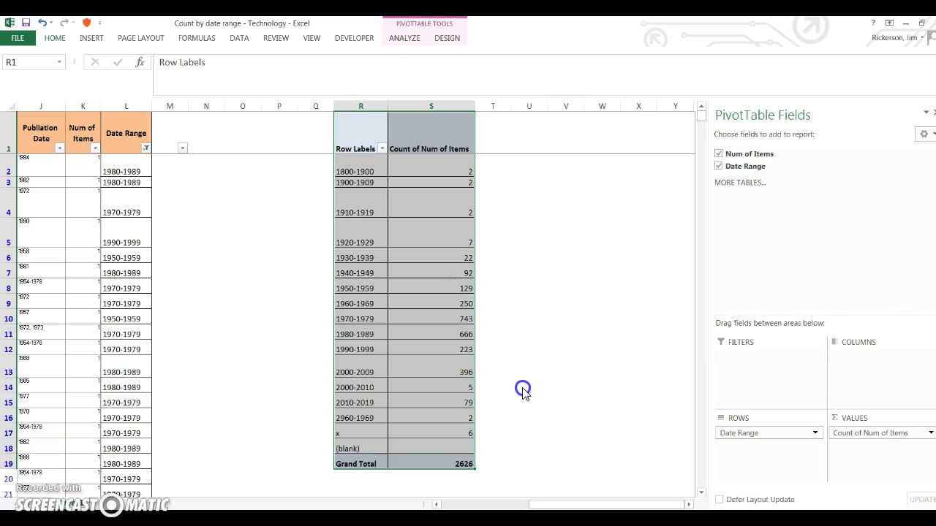
# Step: Try to delete the x row label from the pivot table
pyautogui.click(360, 433)
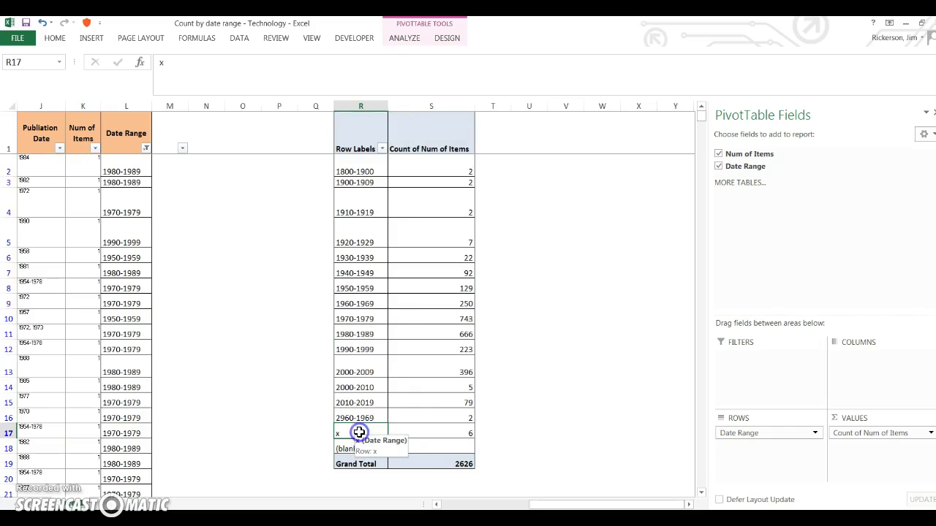
pyautogui.press('Delete')
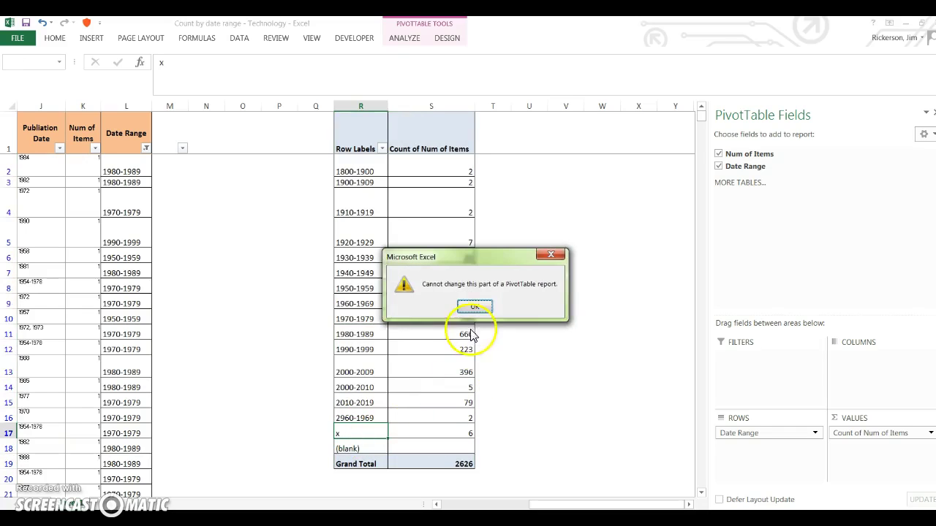
pyautogui.click(470, 303)
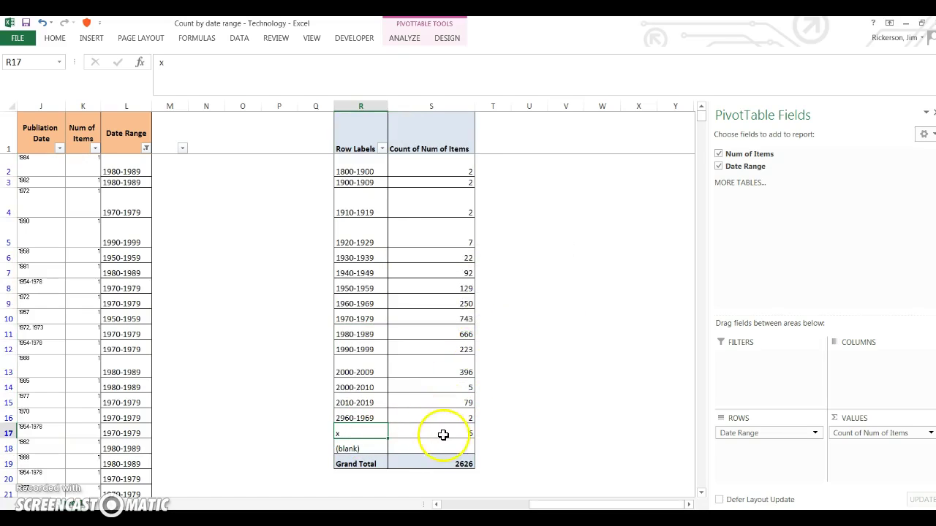
pyautogui.moveTo(450, 435)
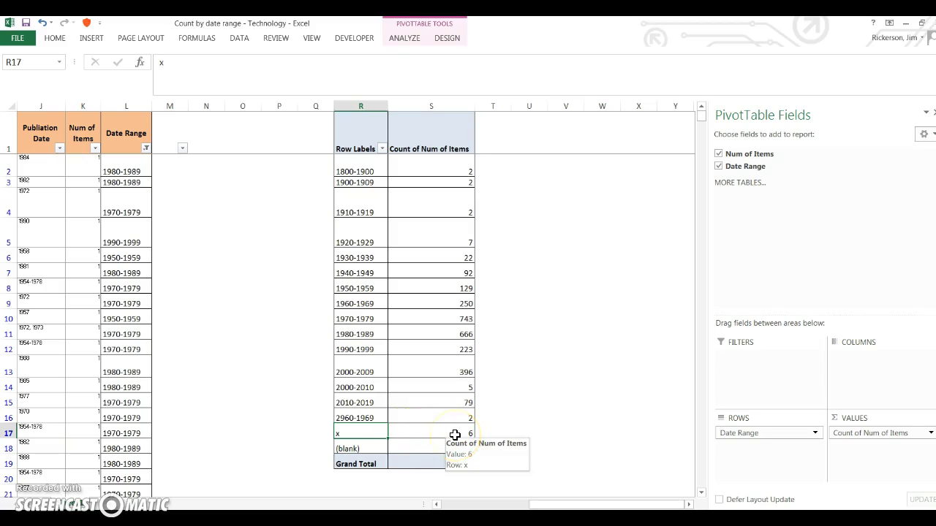
pyautogui.click(518, 432)
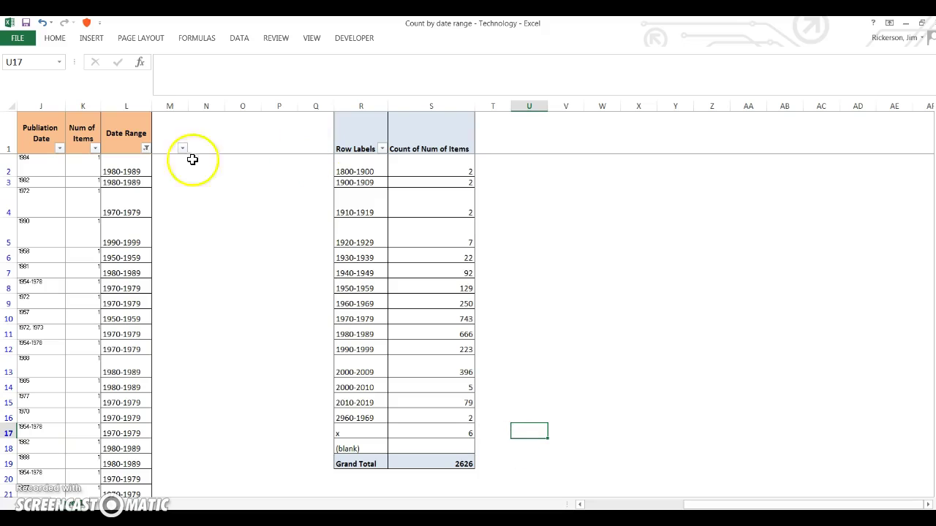
pyautogui.click(92, 38)
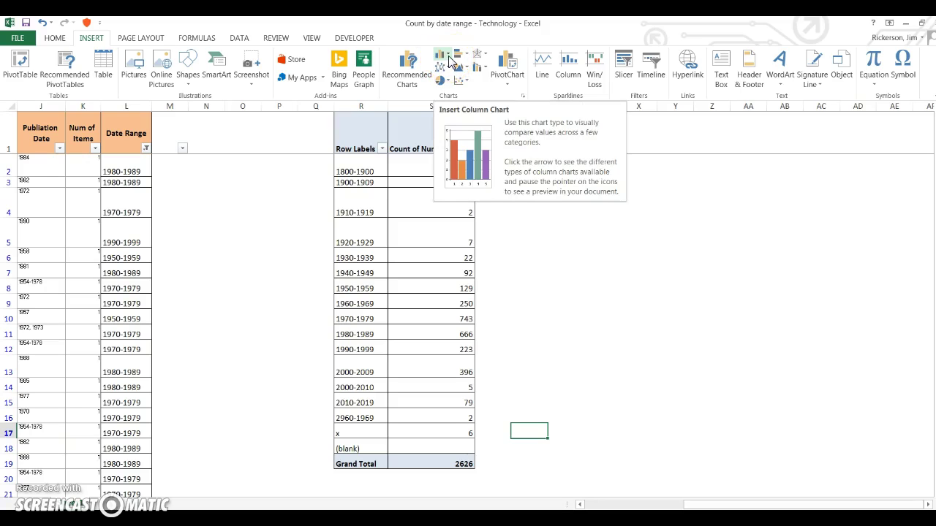
pyautogui.click(466, 61)
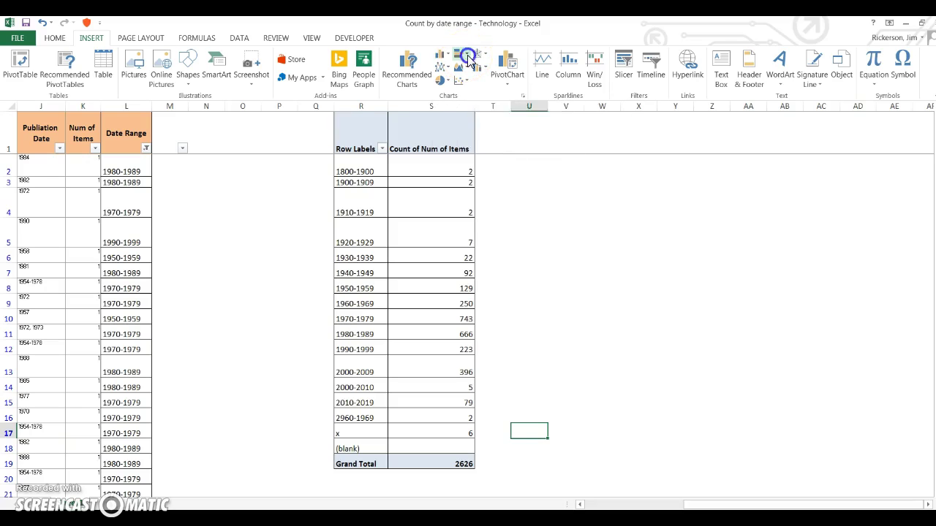
pyautogui.click(468, 58)
pyautogui.click(507, 97)
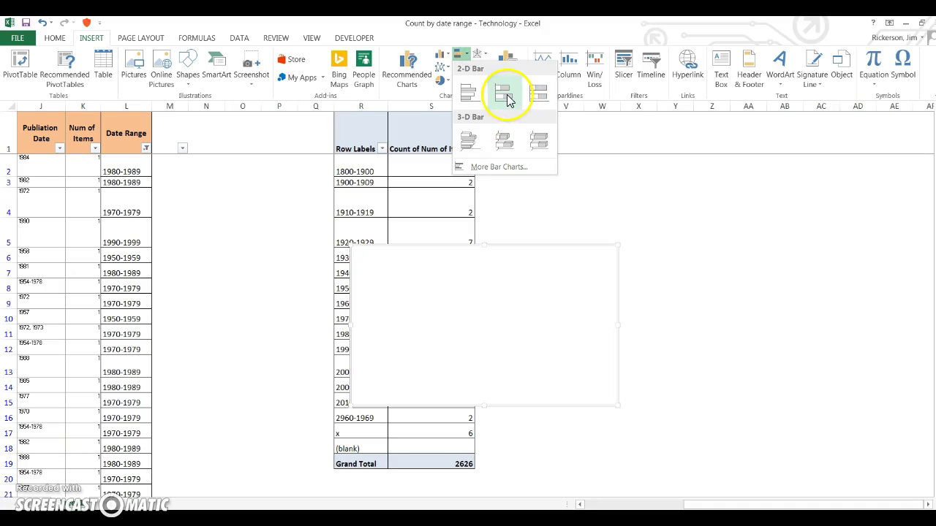
pyautogui.click(472, 98)
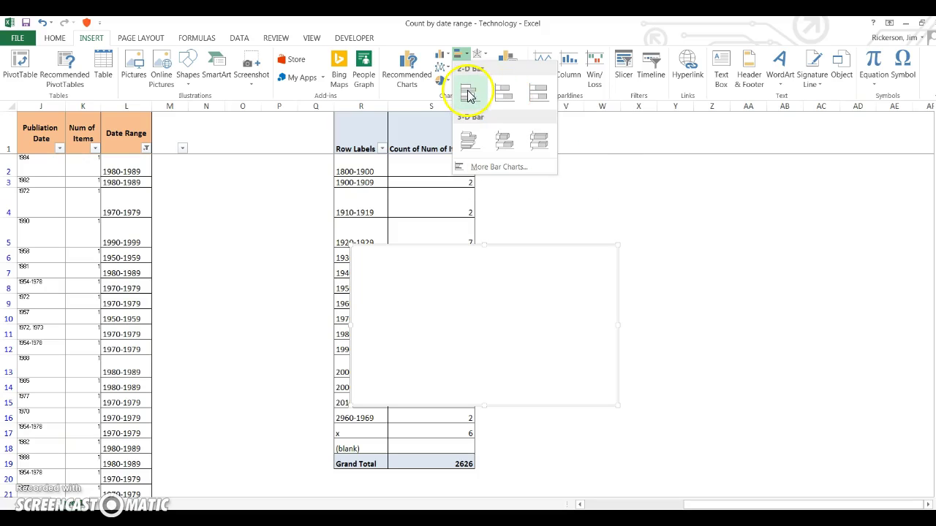
pyautogui.click(505, 93)
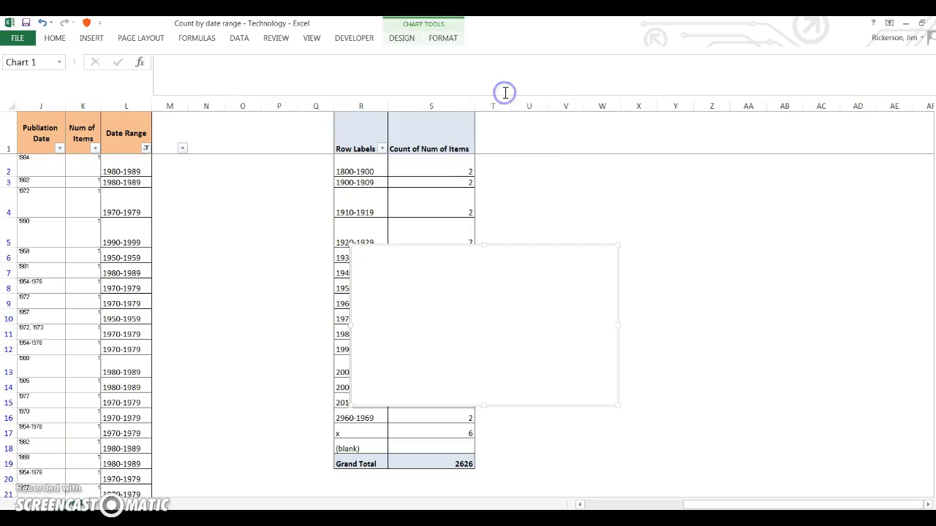
pyautogui.moveTo(617, 407); pyautogui.dragTo(747, 441)
pyautogui.moveTo(746, 243); pyautogui.dragTo(820, 192)
pyautogui.rightClick(820, 192)
pyautogui.click(743, 239)
pyautogui.rightClick(796, 209)
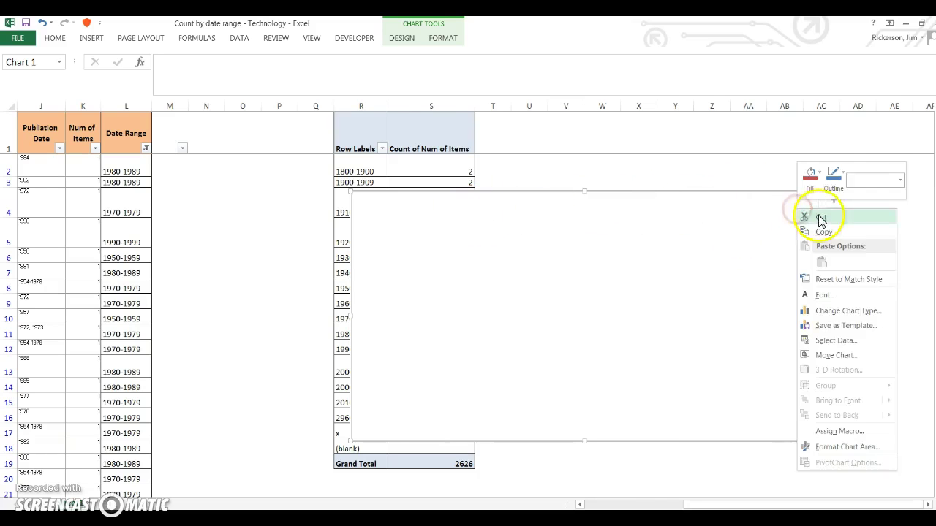
pyautogui.click(821, 219)
# Step: Insert a 2-D stacked bar chart based on pivot table cells R1:S16
pyautogui.moveTo(366, 146); pyautogui.dragTo(430, 417)
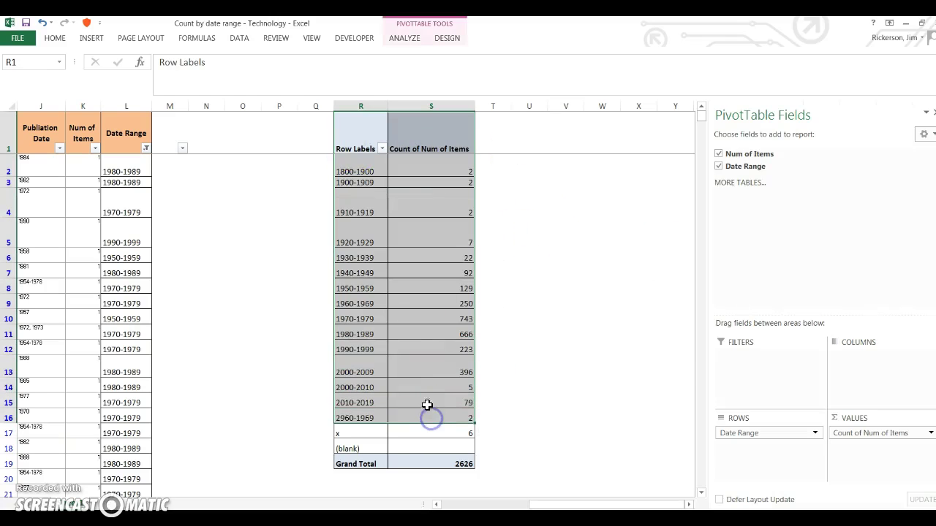
pyautogui.click(98, 38)
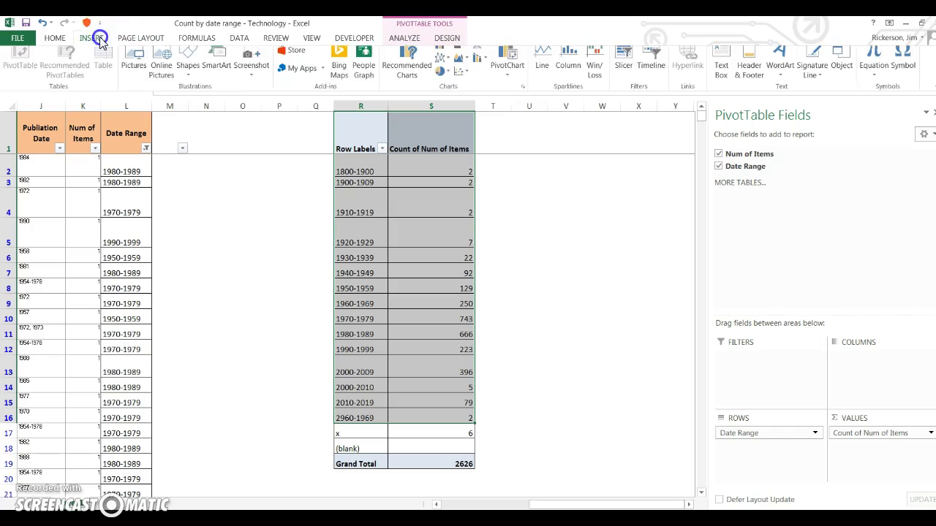
pyautogui.click(463, 56)
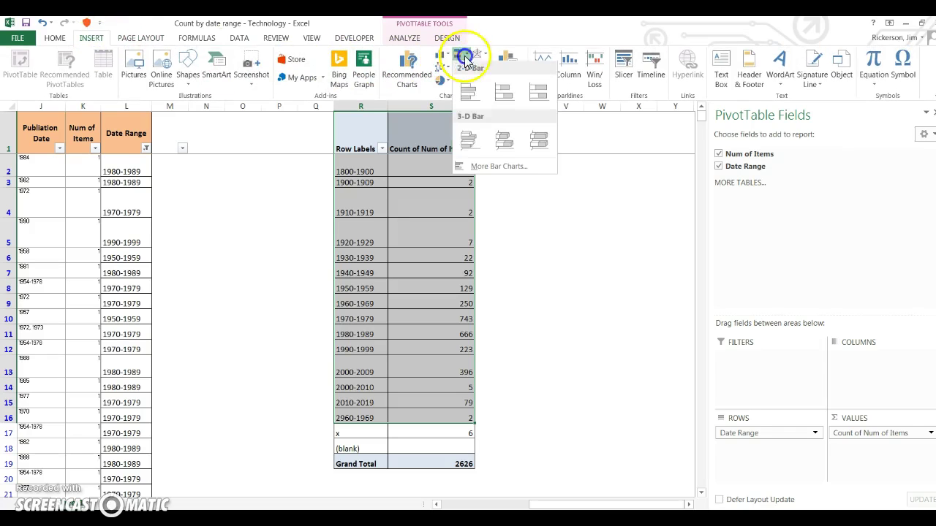
pyautogui.click(503, 92)
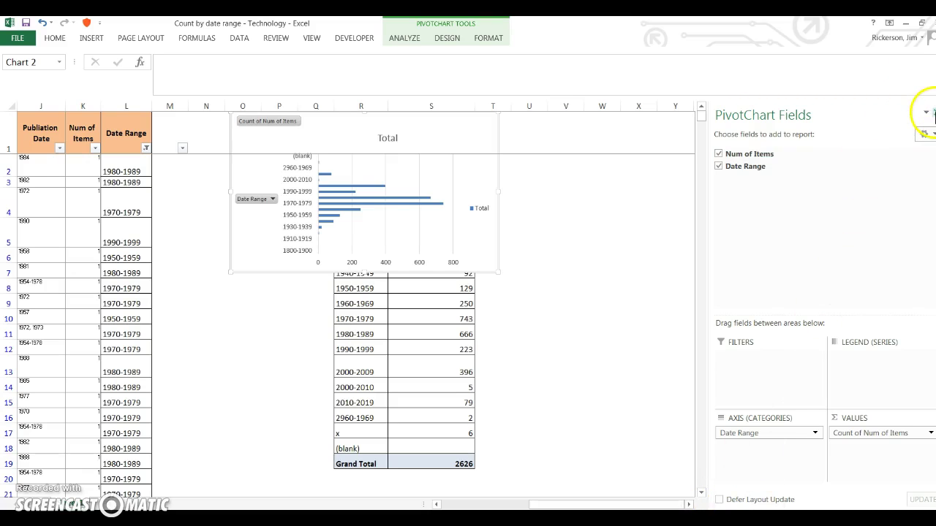
# Step: Close the PivotChart Fields pane, then move the chart beside the pivot table and enlarge it to roughly the table's height
pyautogui.click(930, 112)
pyautogui.moveTo(379, 145); pyautogui.dragTo(653, 198)
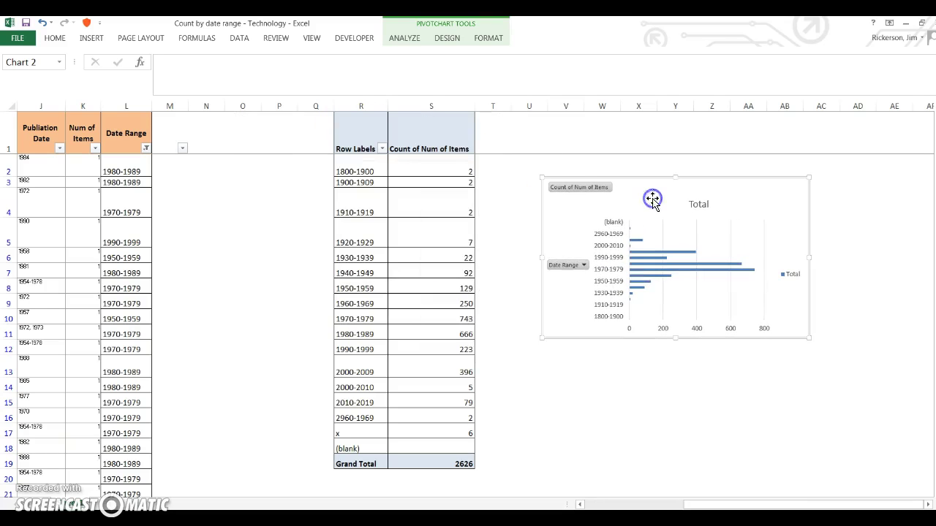
pyautogui.click(926, 505)
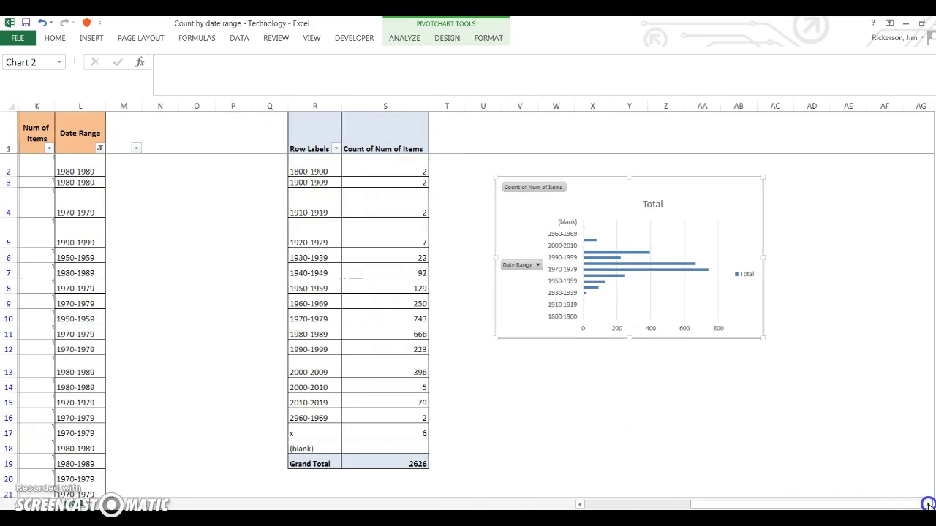
pyautogui.moveTo(529, 338); pyautogui.dragTo(804, 470)
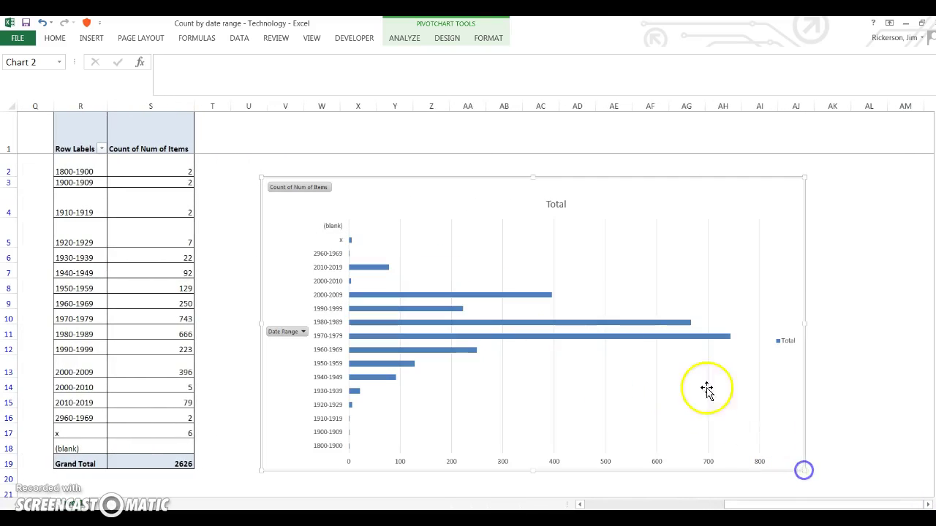
pyautogui.moveTo(536, 174); pyautogui.dragTo(537, 165)
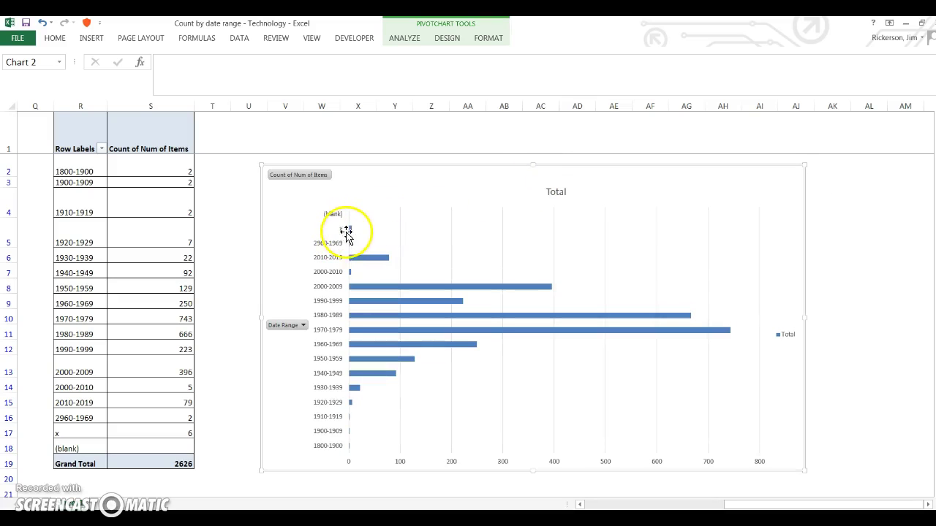
# Step: Hide the Count of Num of Items and Date Range field buttons on the chart
pyautogui.rightClick(293, 176)
pyautogui.click(307, 180)
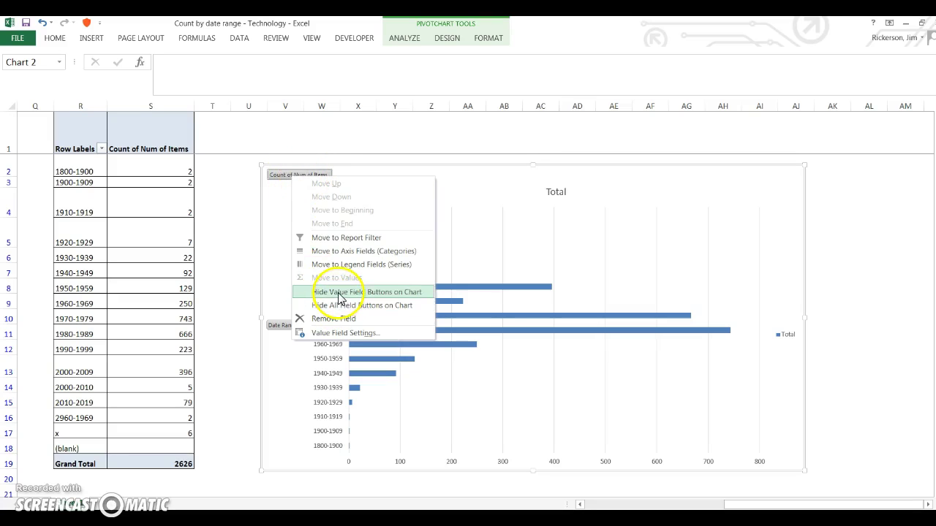
pyautogui.click(370, 296)
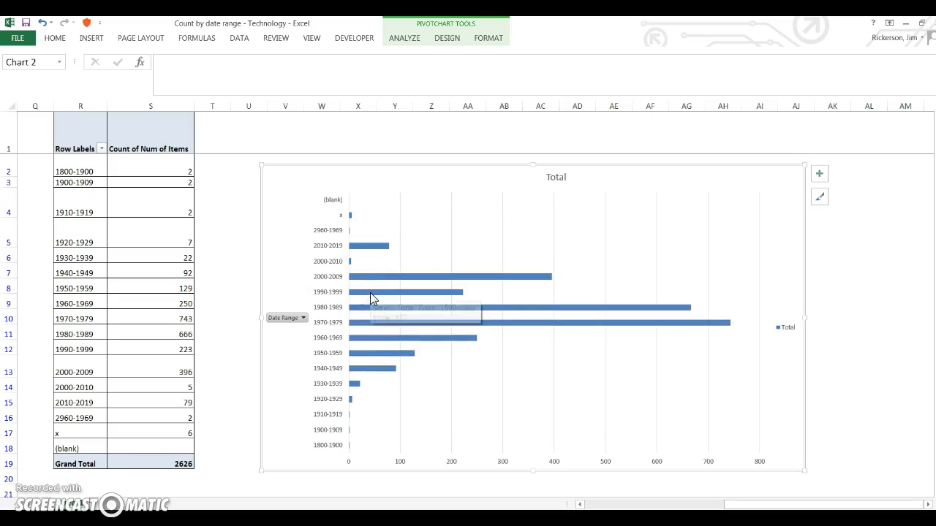
pyautogui.rightClick(296, 320)
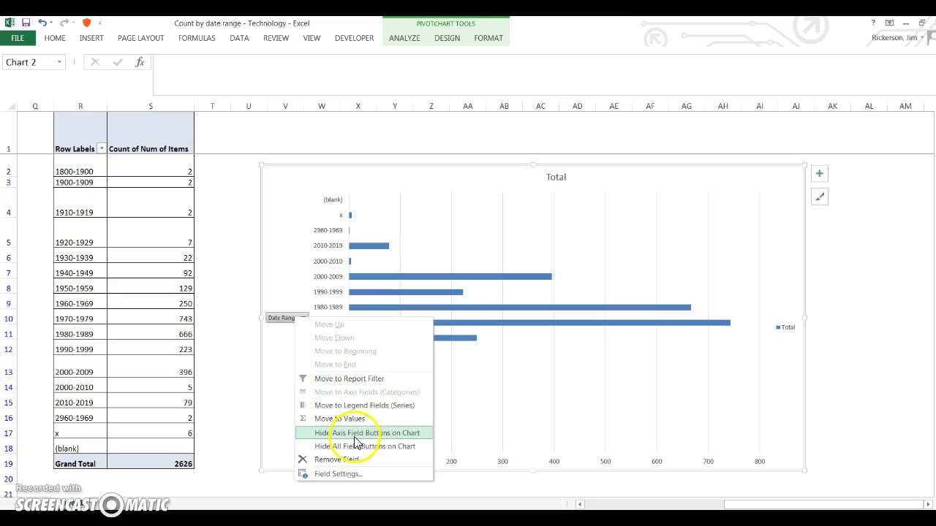
pyautogui.click(358, 445)
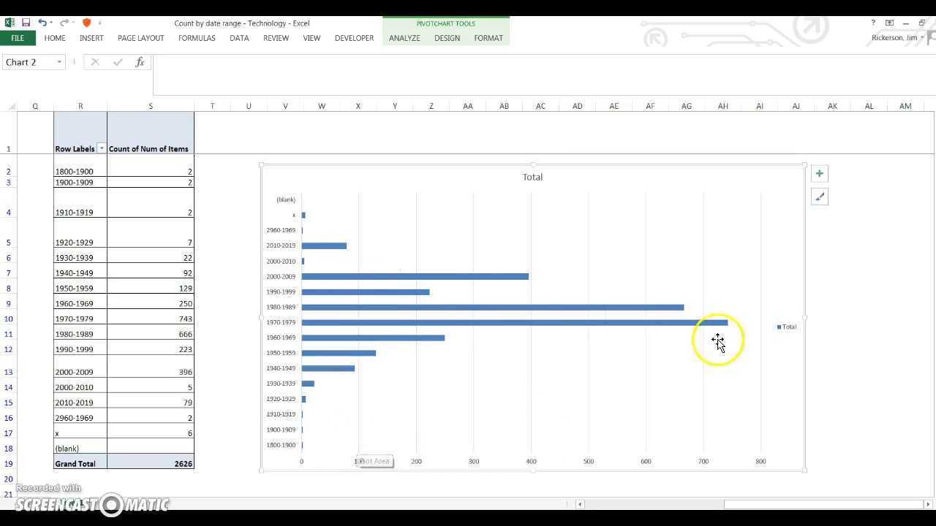
# Step: Delete the Total legend from the bar chart
pyautogui.click(785, 329)
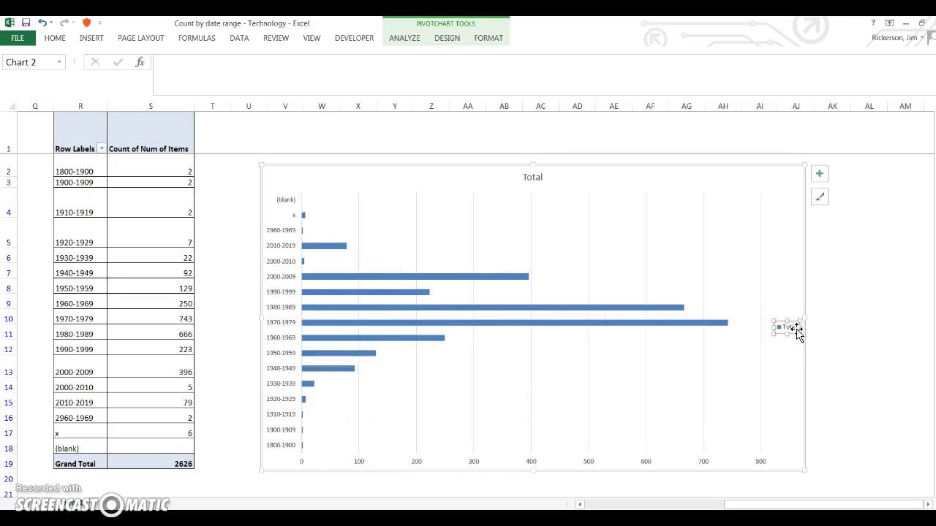
pyautogui.rightClick(798, 331)
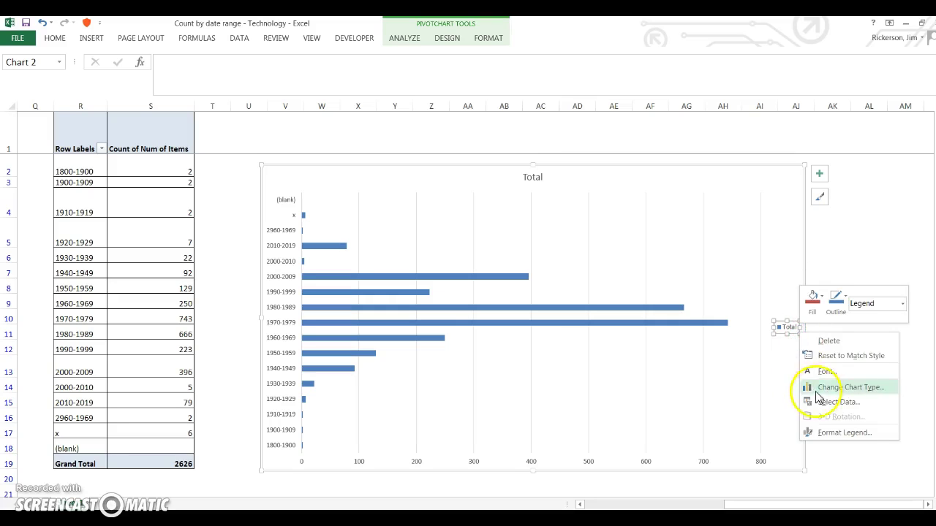
pyautogui.click(827, 341)
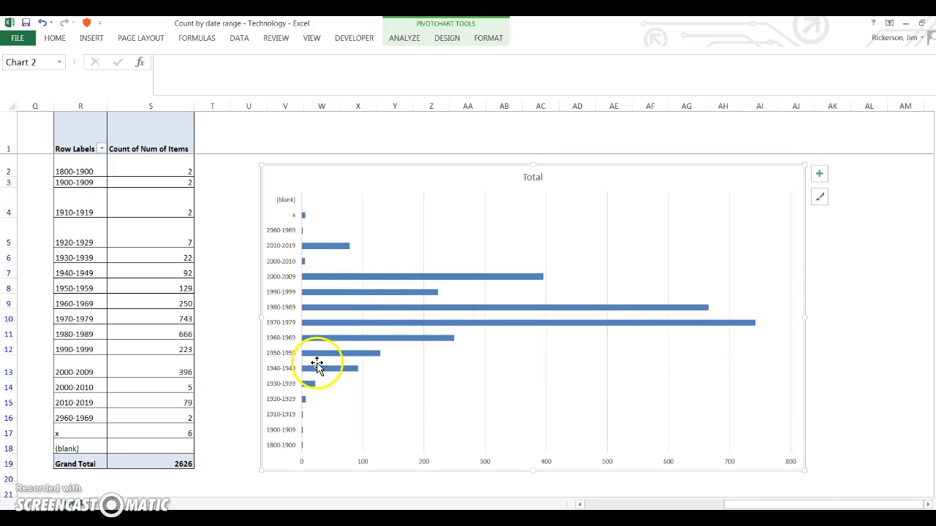
# Step: Replace the chart title with "Count of items by date range - LC subclass T" and "Technology" on a second line
pyautogui.click(527, 178)
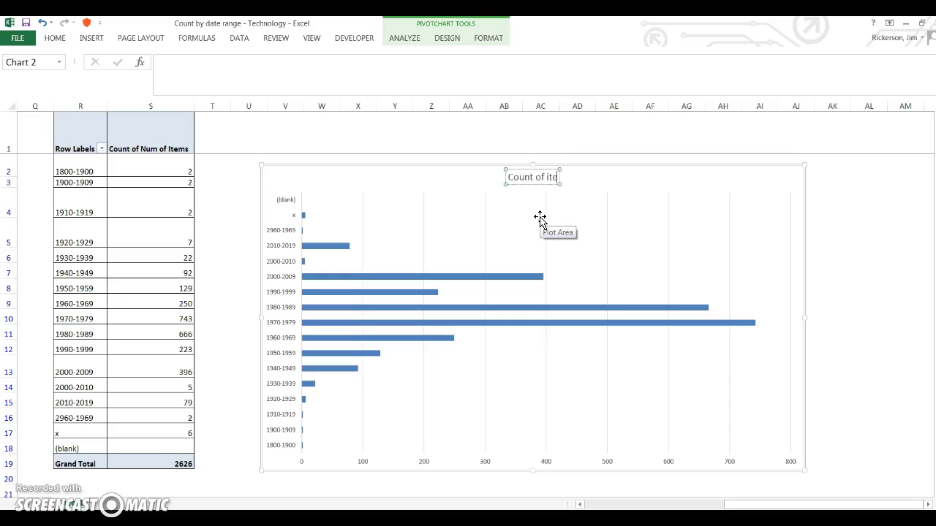
pyautogui.write('Count of items by dat')
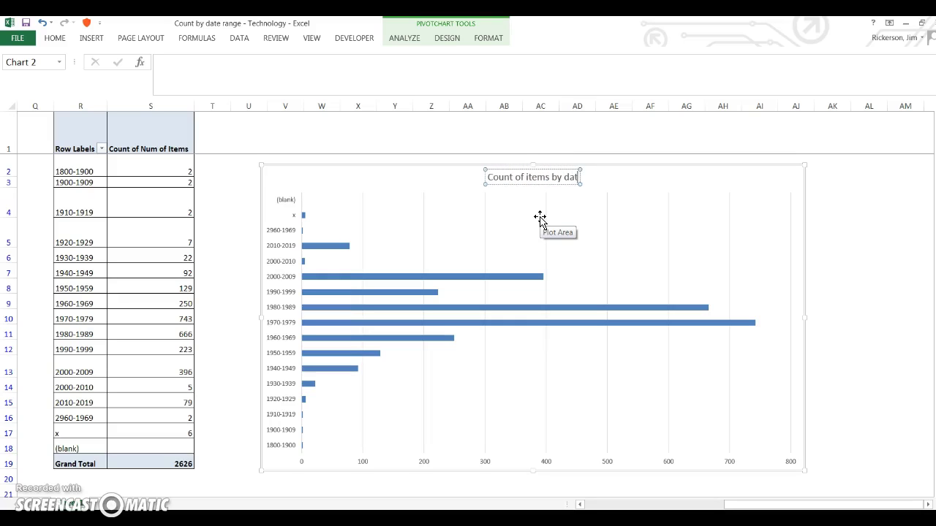
pyautogui.write('e range')
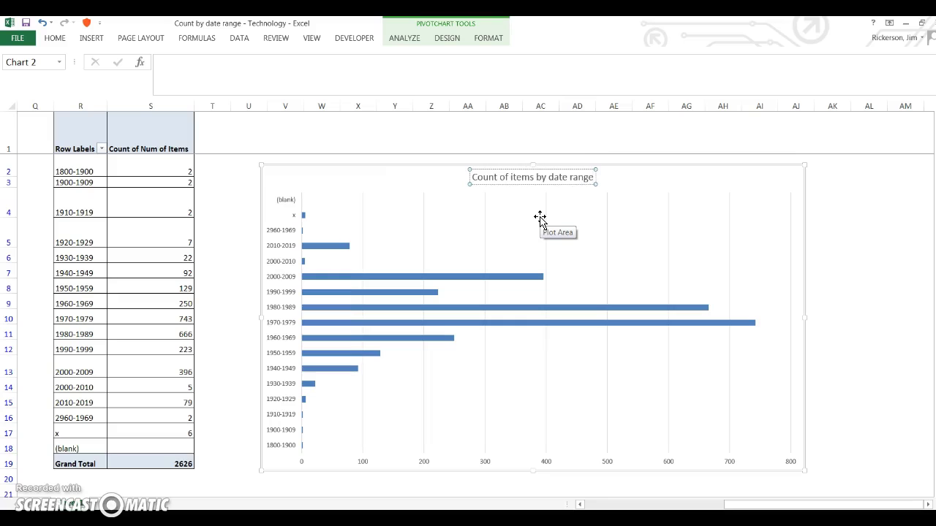
pyautogui.write(' - L')
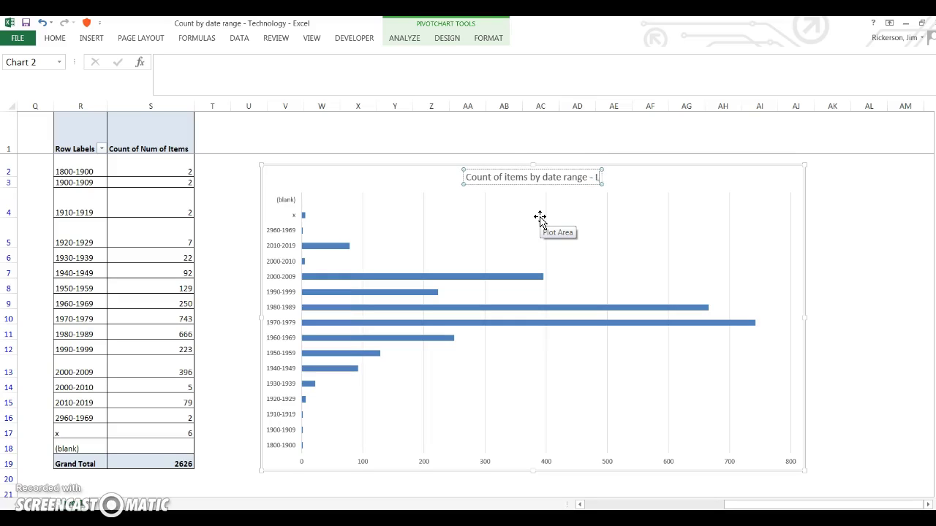
pyautogui.write('C subs')
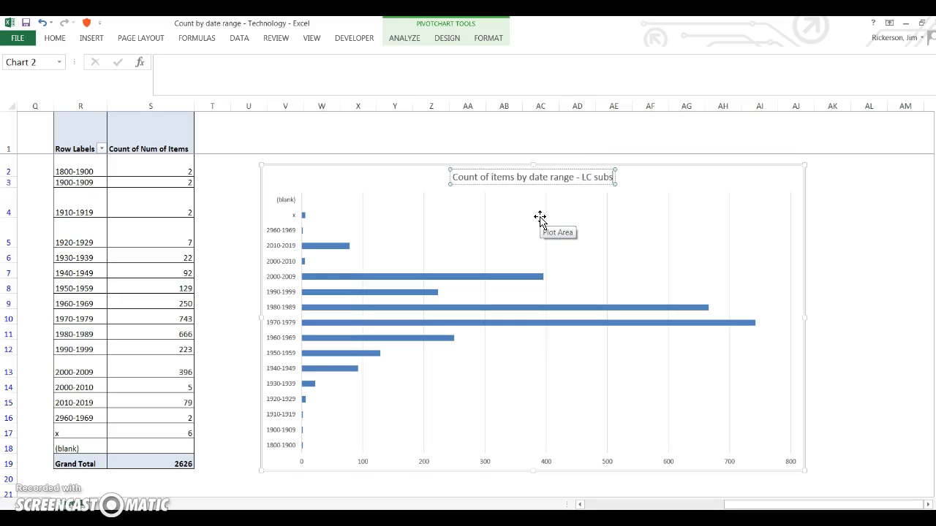
pyautogui.write('class T')
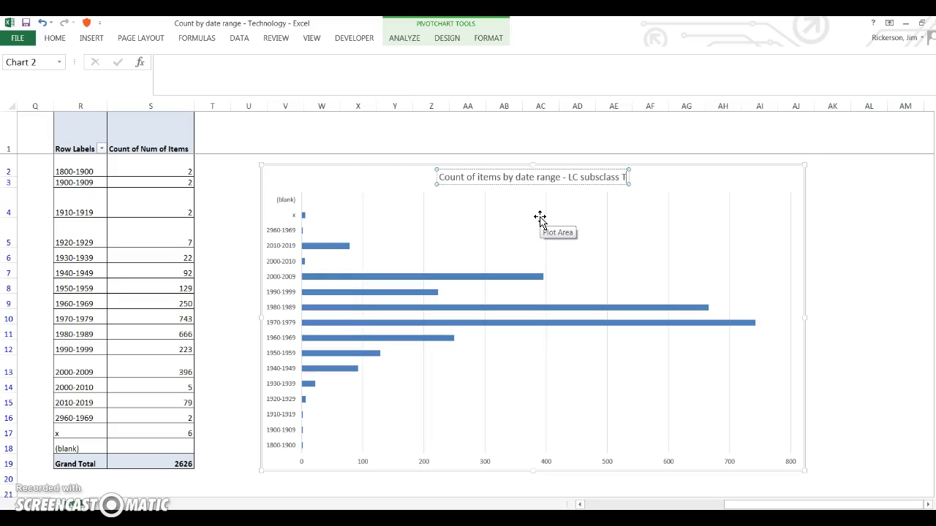
pyautogui.press('Return')
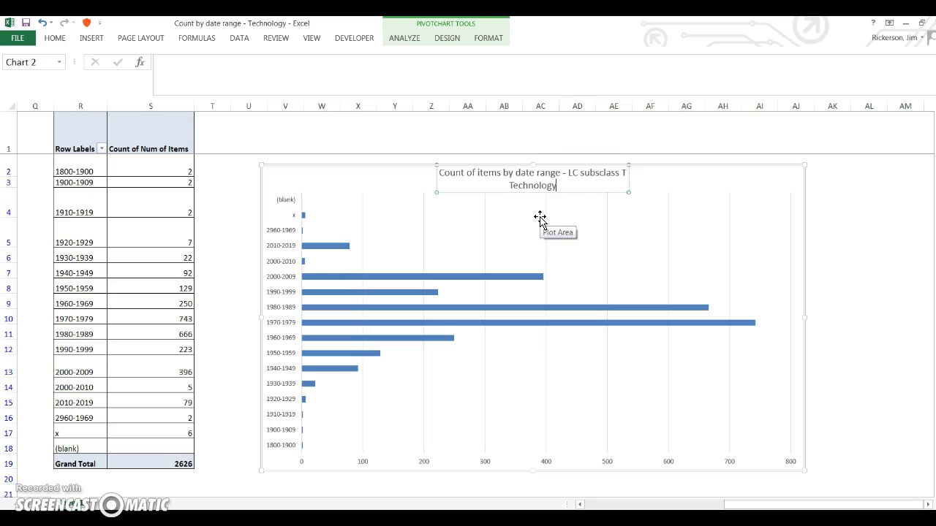
pyautogui.click(545, 245)
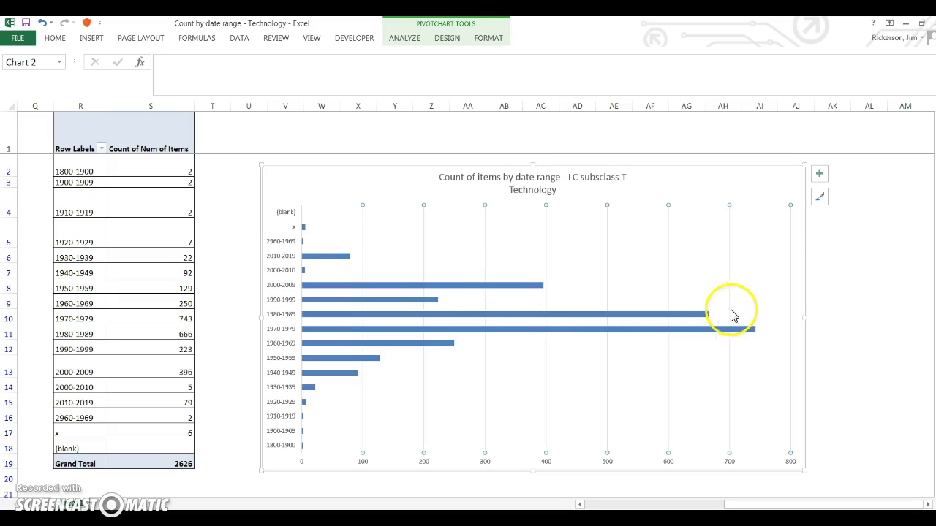
# Step: Apply the chart style with a grey gradient background and white data labels inside the bars, and enlarge the chart slightly
pyautogui.click(820, 199)
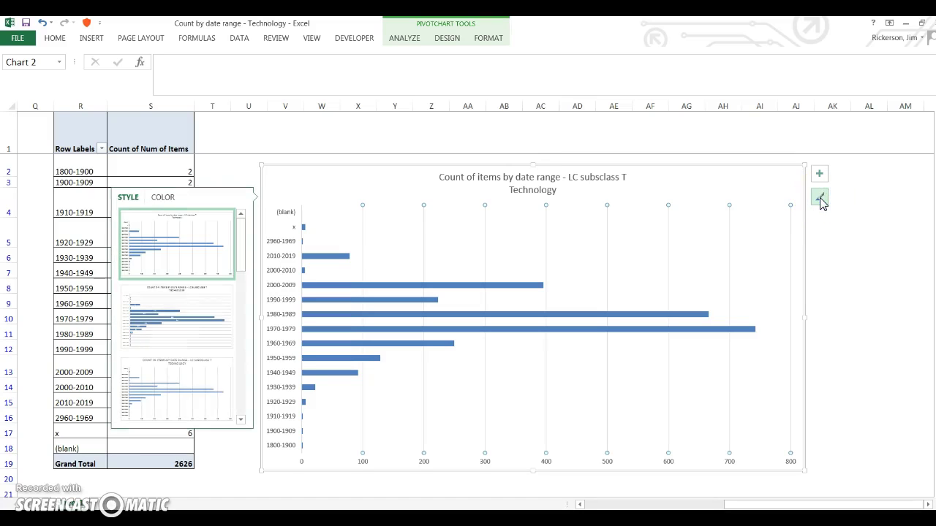
pyautogui.moveTo(242, 263); pyautogui.dragTo(244, 300)
pyautogui.click(200, 278)
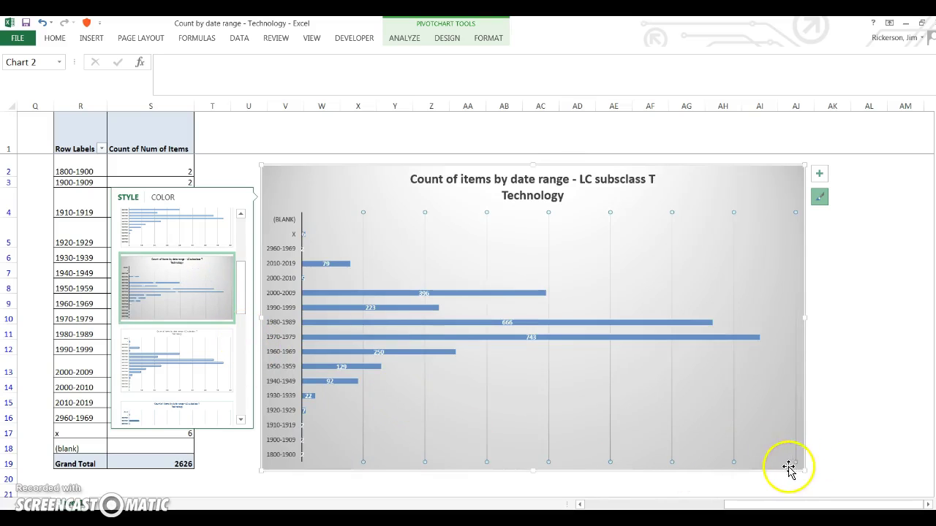
pyautogui.moveTo(804, 470); pyautogui.dragTo(828, 477)
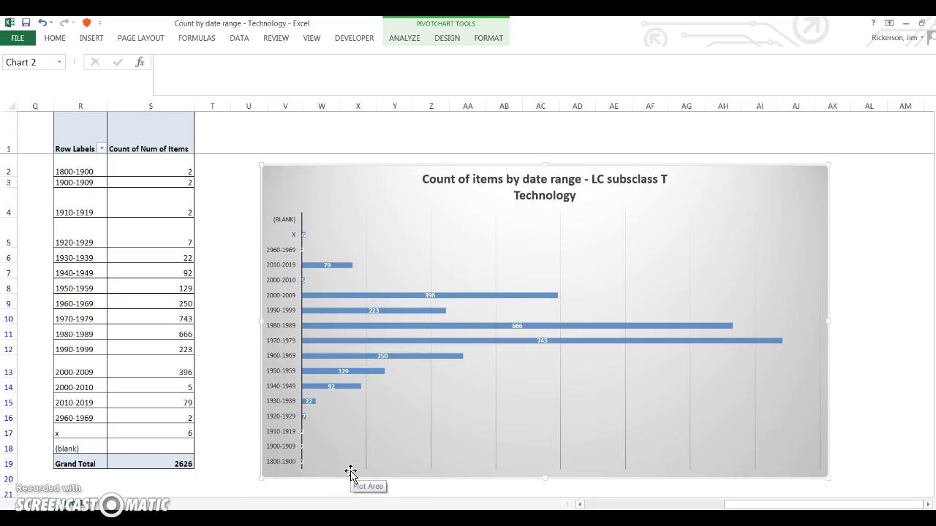
pyautogui.click(305, 433)
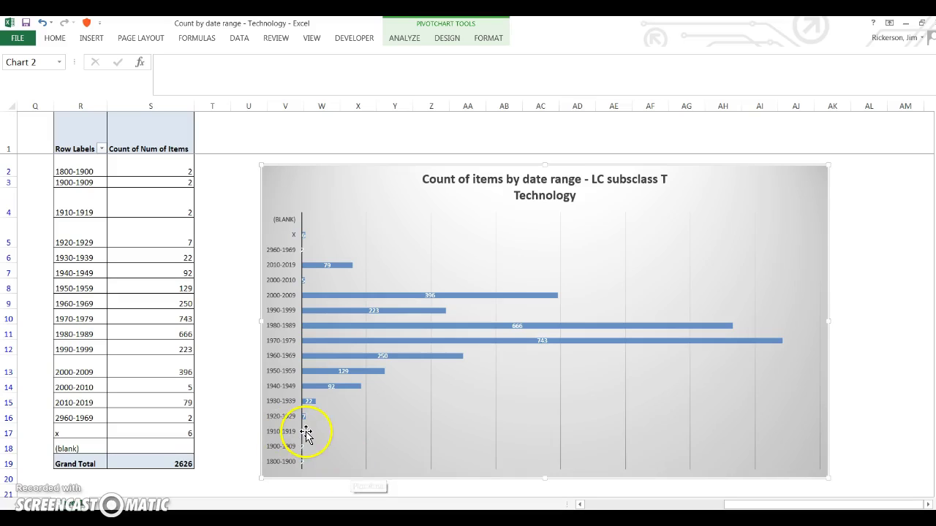
pyautogui.click(320, 449)
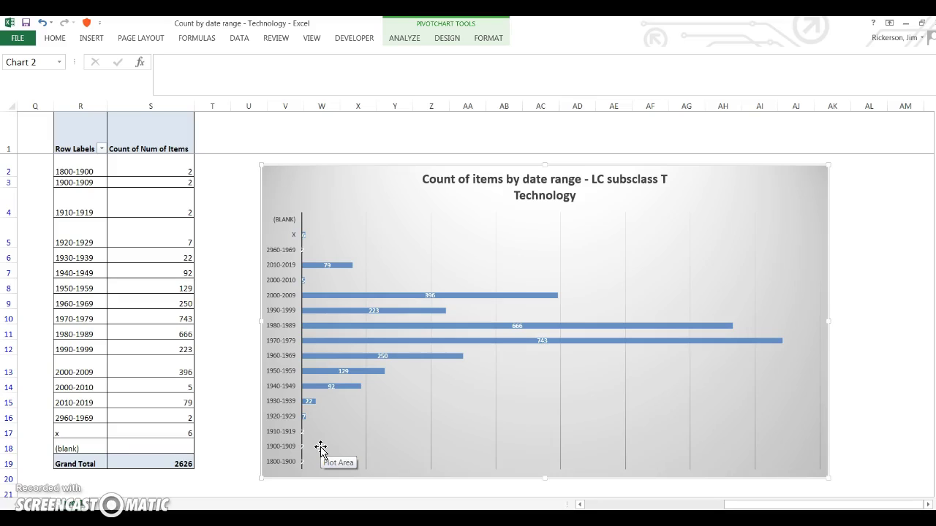
# Step: Change "subclass" to "sub-class" in the chart title so its first line reads "Count of items by date range - LC sub-class T"
pyautogui.click(631, 179)
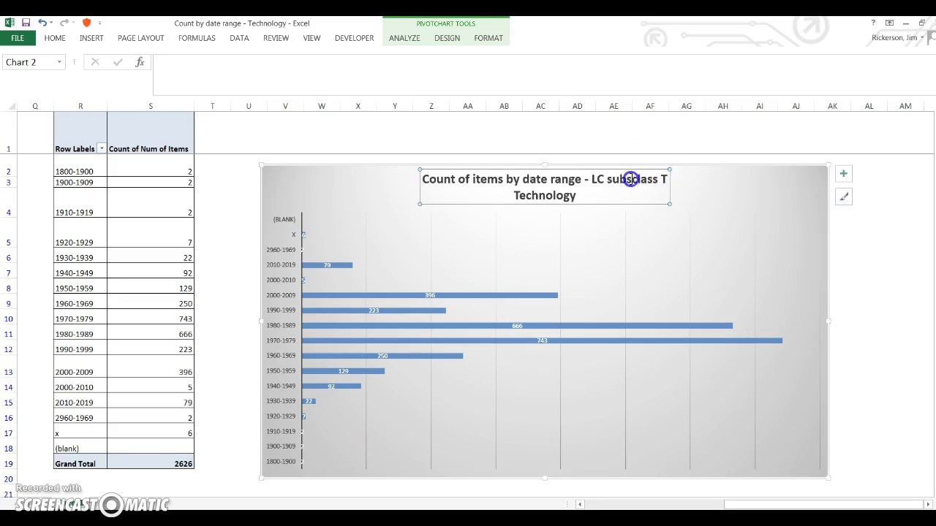
pyautogui.write('-')
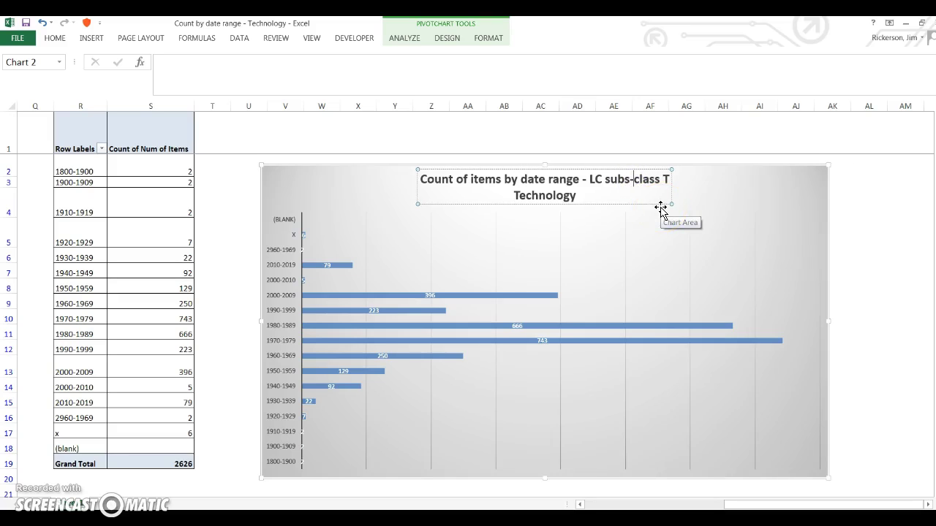
pyautogui.press('BackSpace')
pyautogui.press('BackSpace')
pyautogui.write('-')
pyautogui.click(631, 227)
pyautogui.click(445, 242)
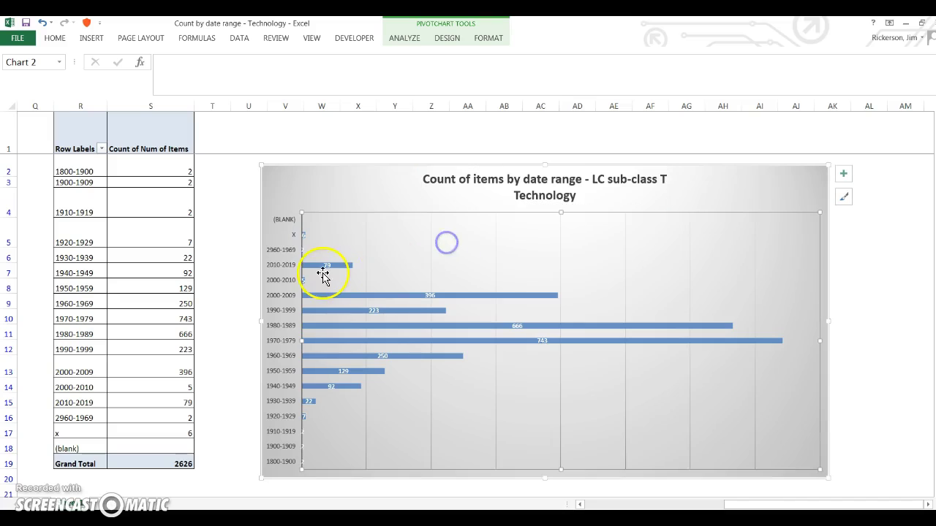